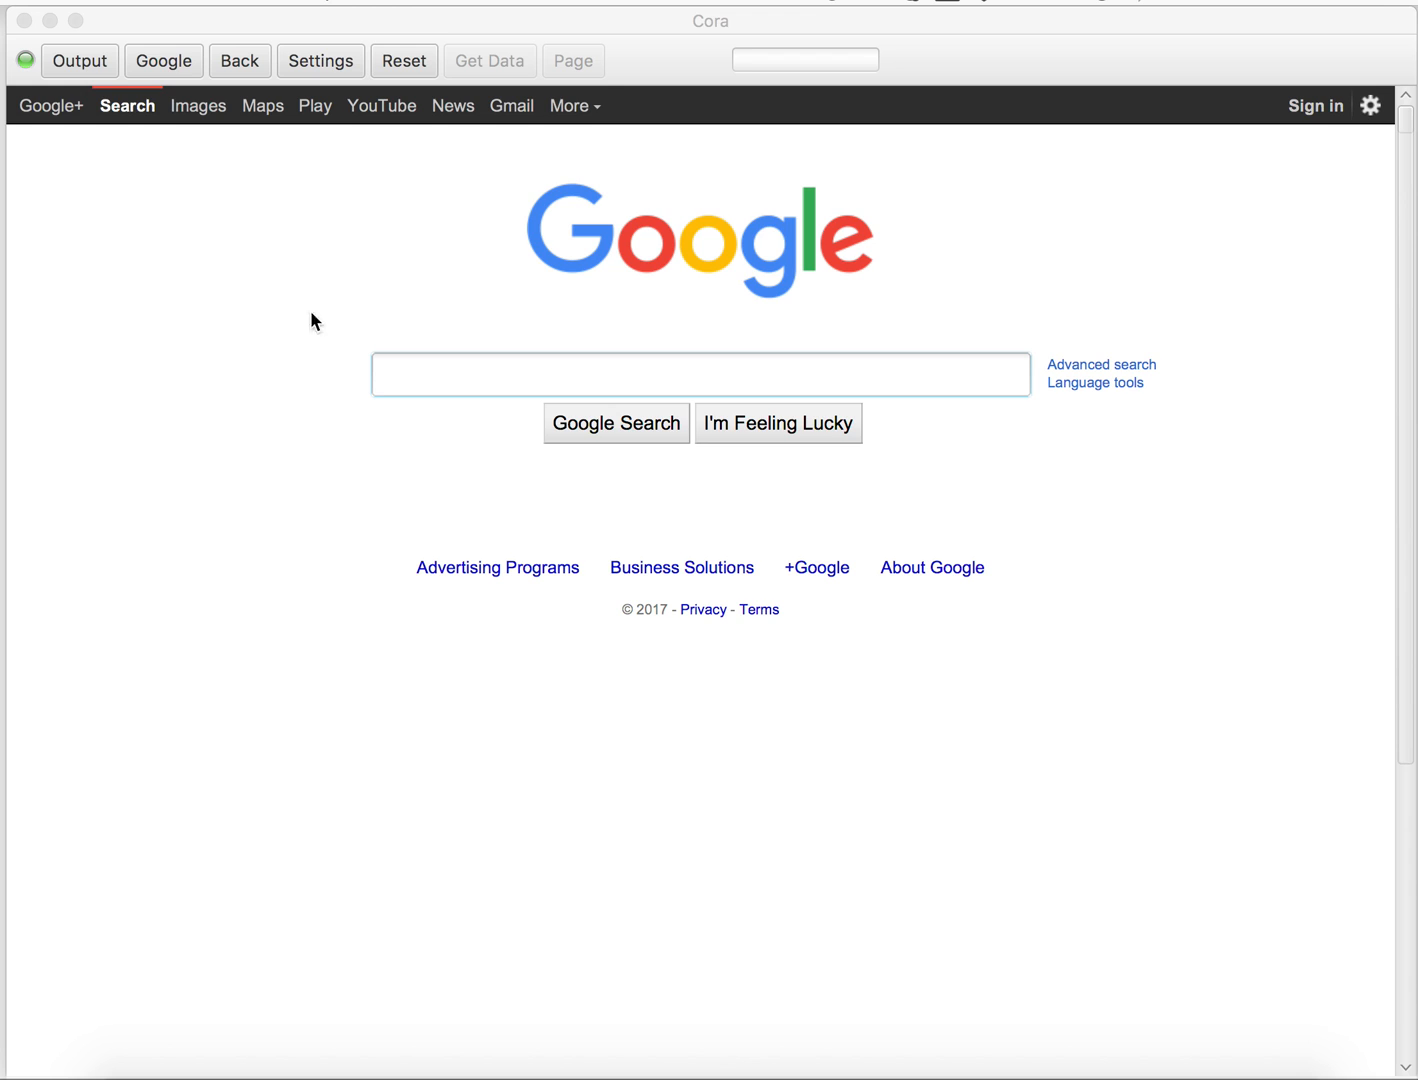
{"action": "left_click", "coordinate": [321, 61]}
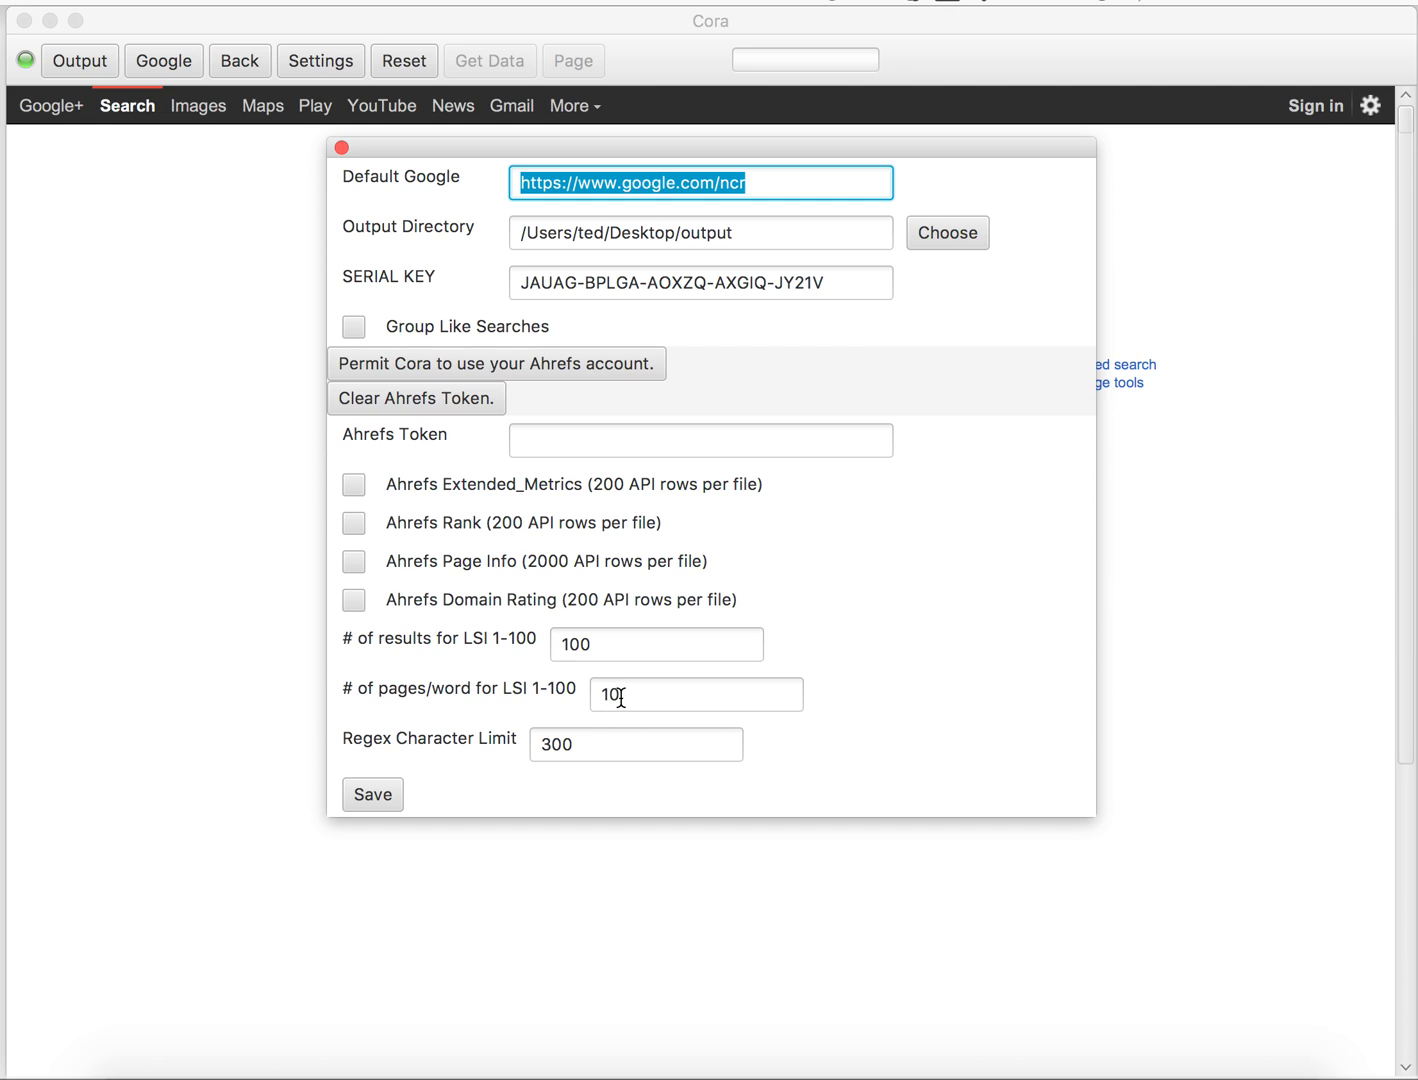
Set LSI pages per word to 5 and results to 10, save, and switch to the output folder.
{"action": "left_click_drag", "start_coordinate": [620, 696], "coordinate": [579, 696]}
{"action": "type", "text": "5"}
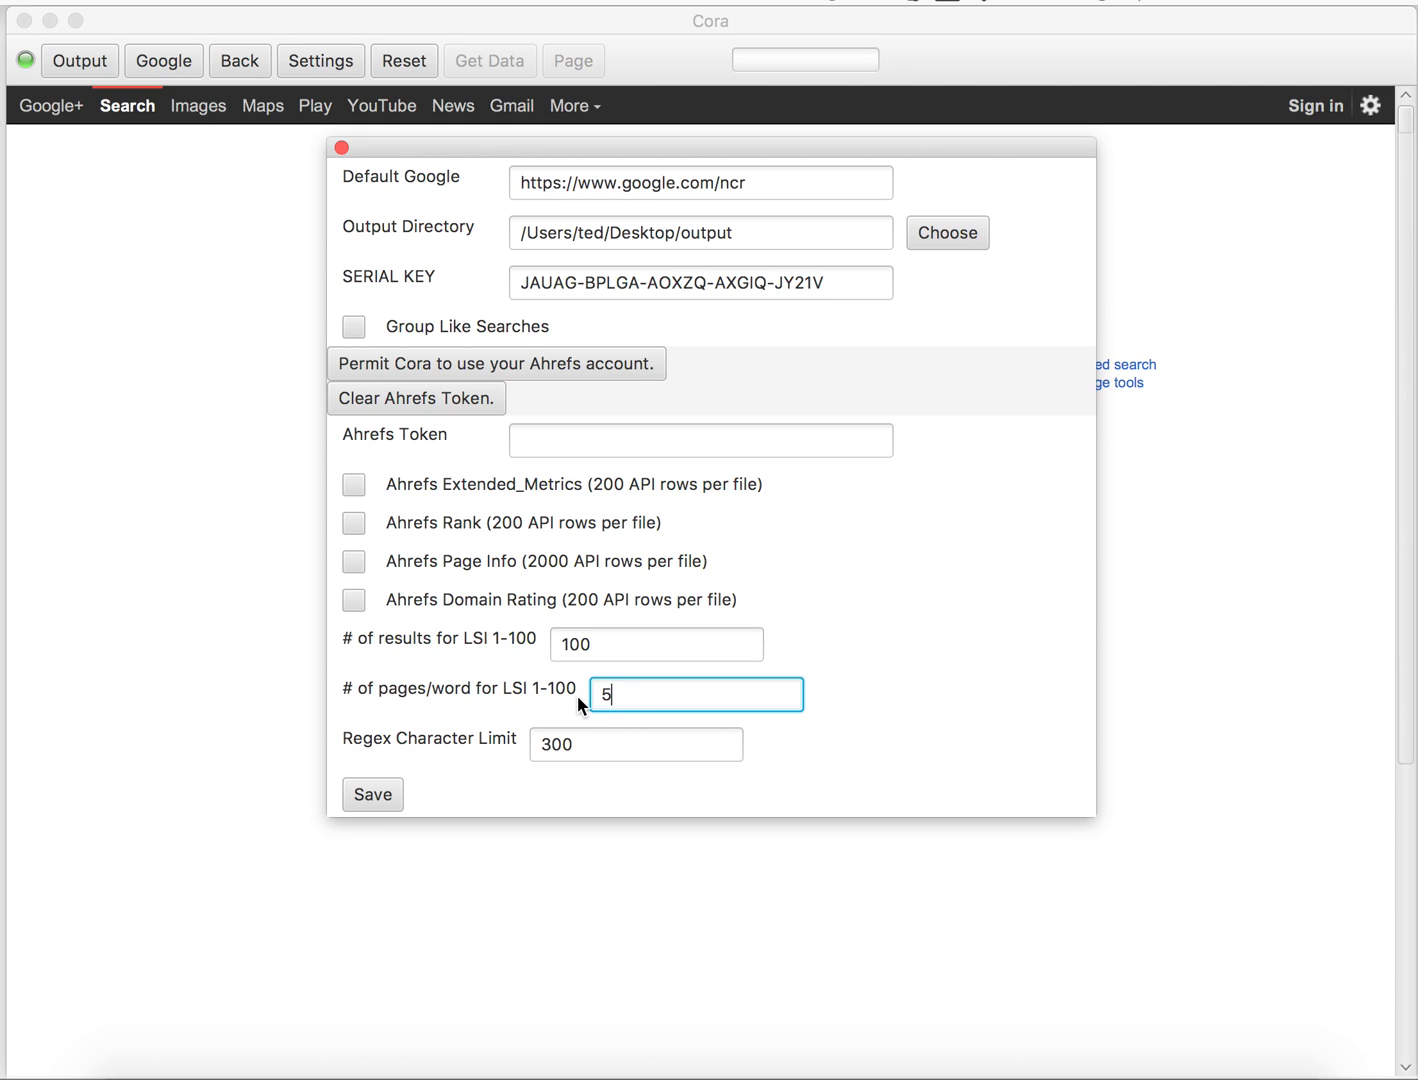
{"action": "left_click", "coordinate": [598, 643]}
{"action": "key", "text": "BackSpace"}
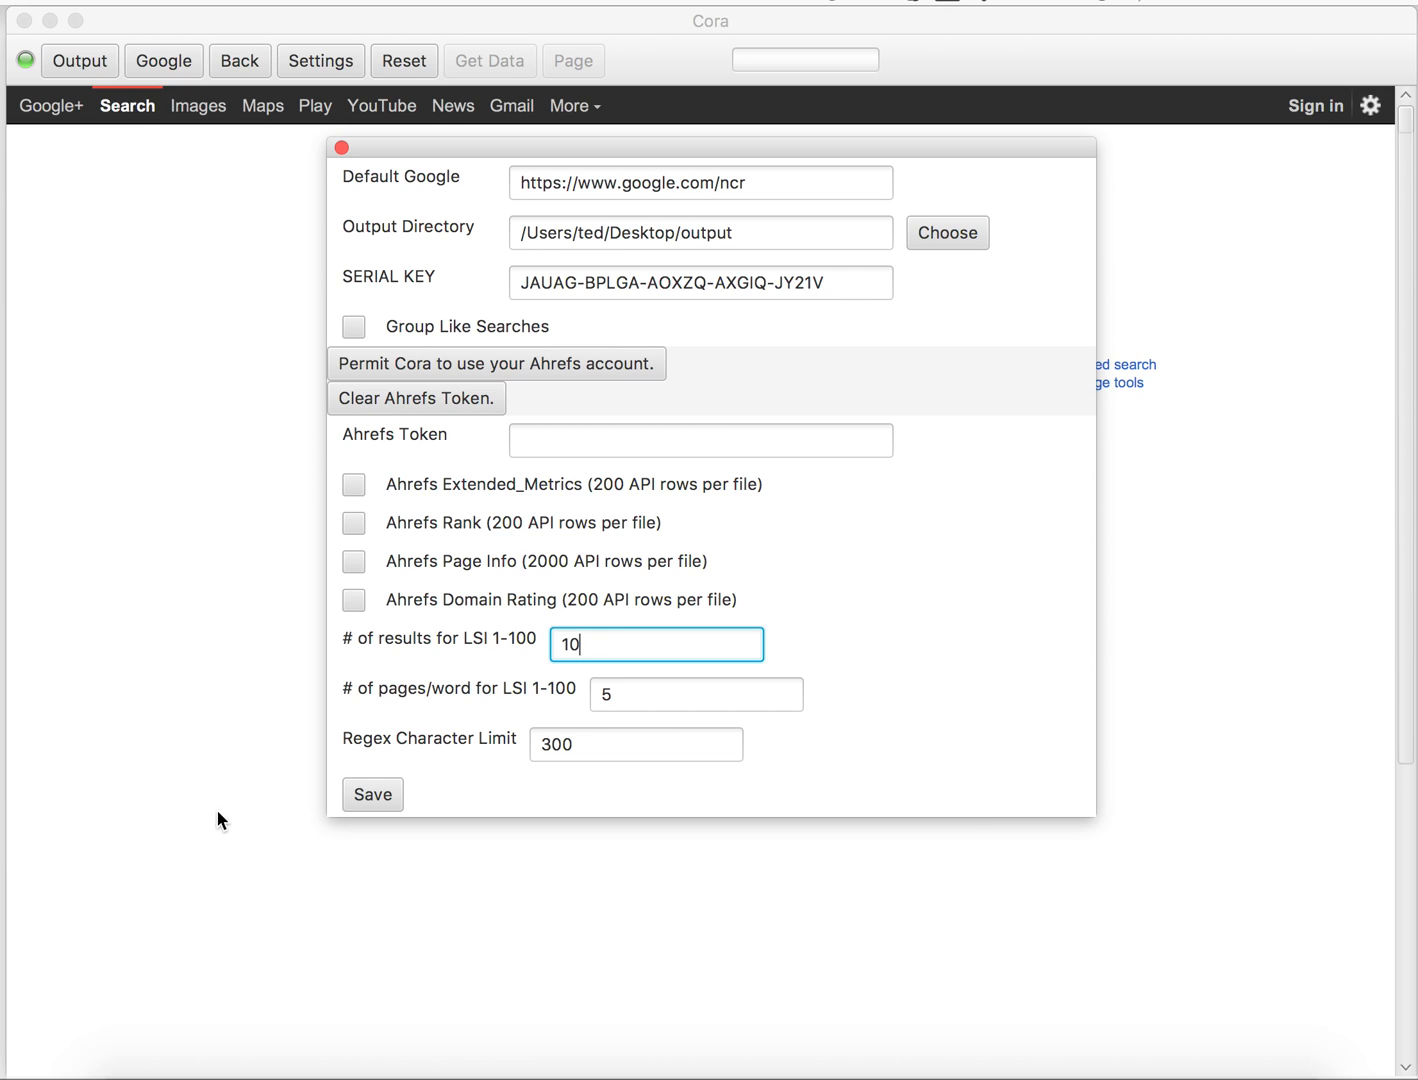
{"action": "left_click", "coordinate": [373, 801]}
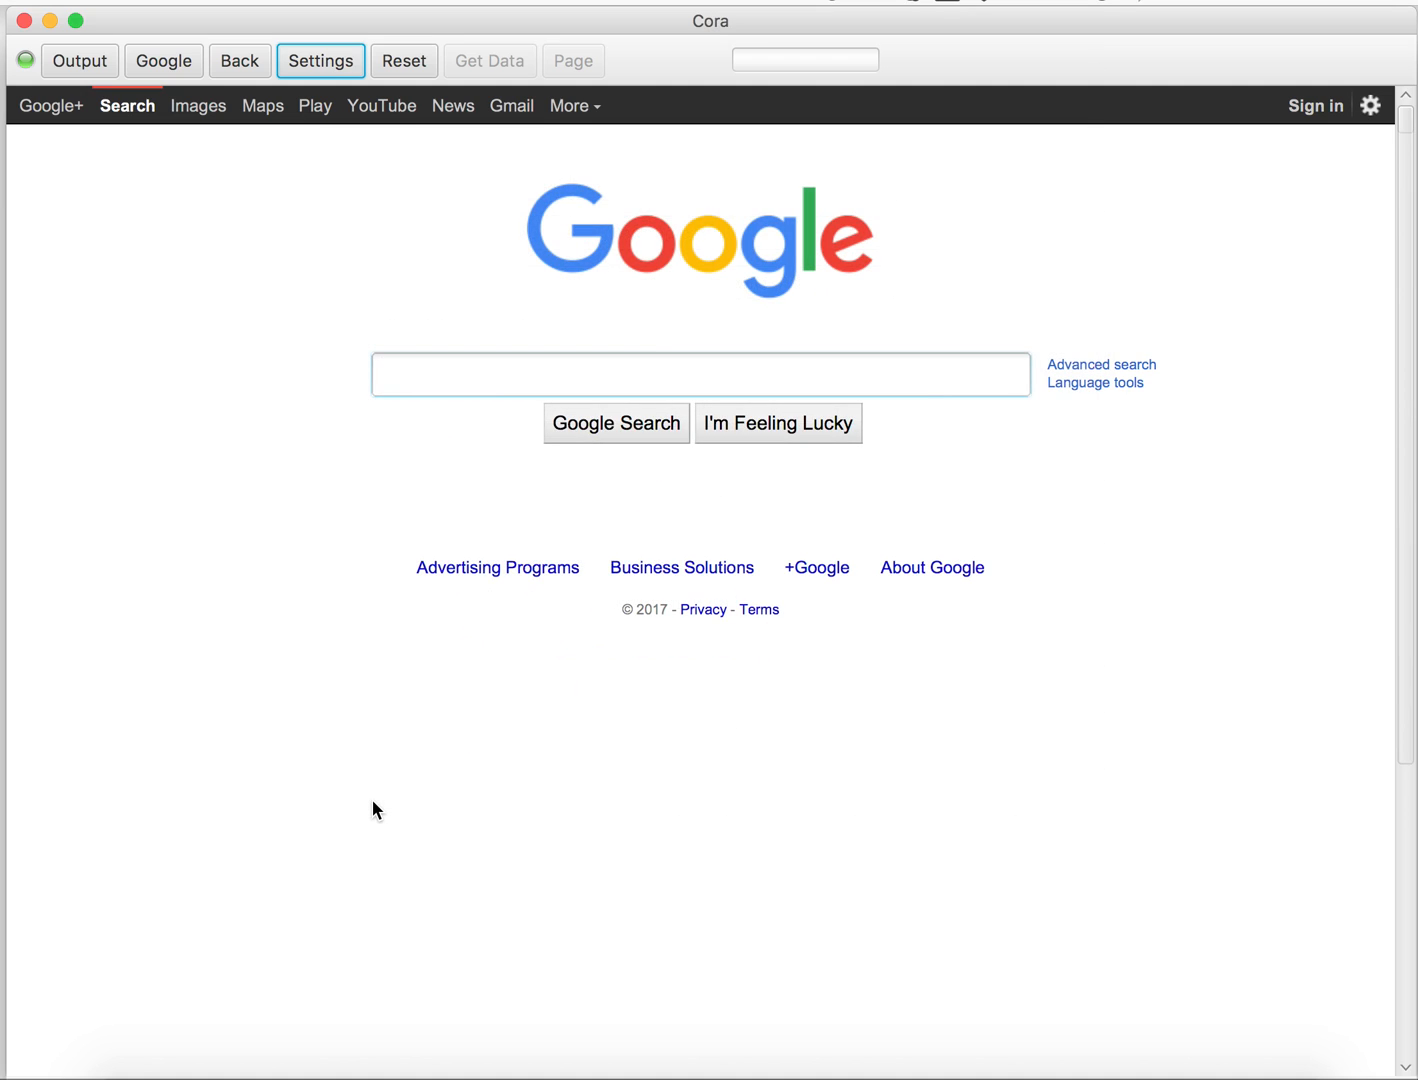
{"action": "key", "text": "super+Tab"}
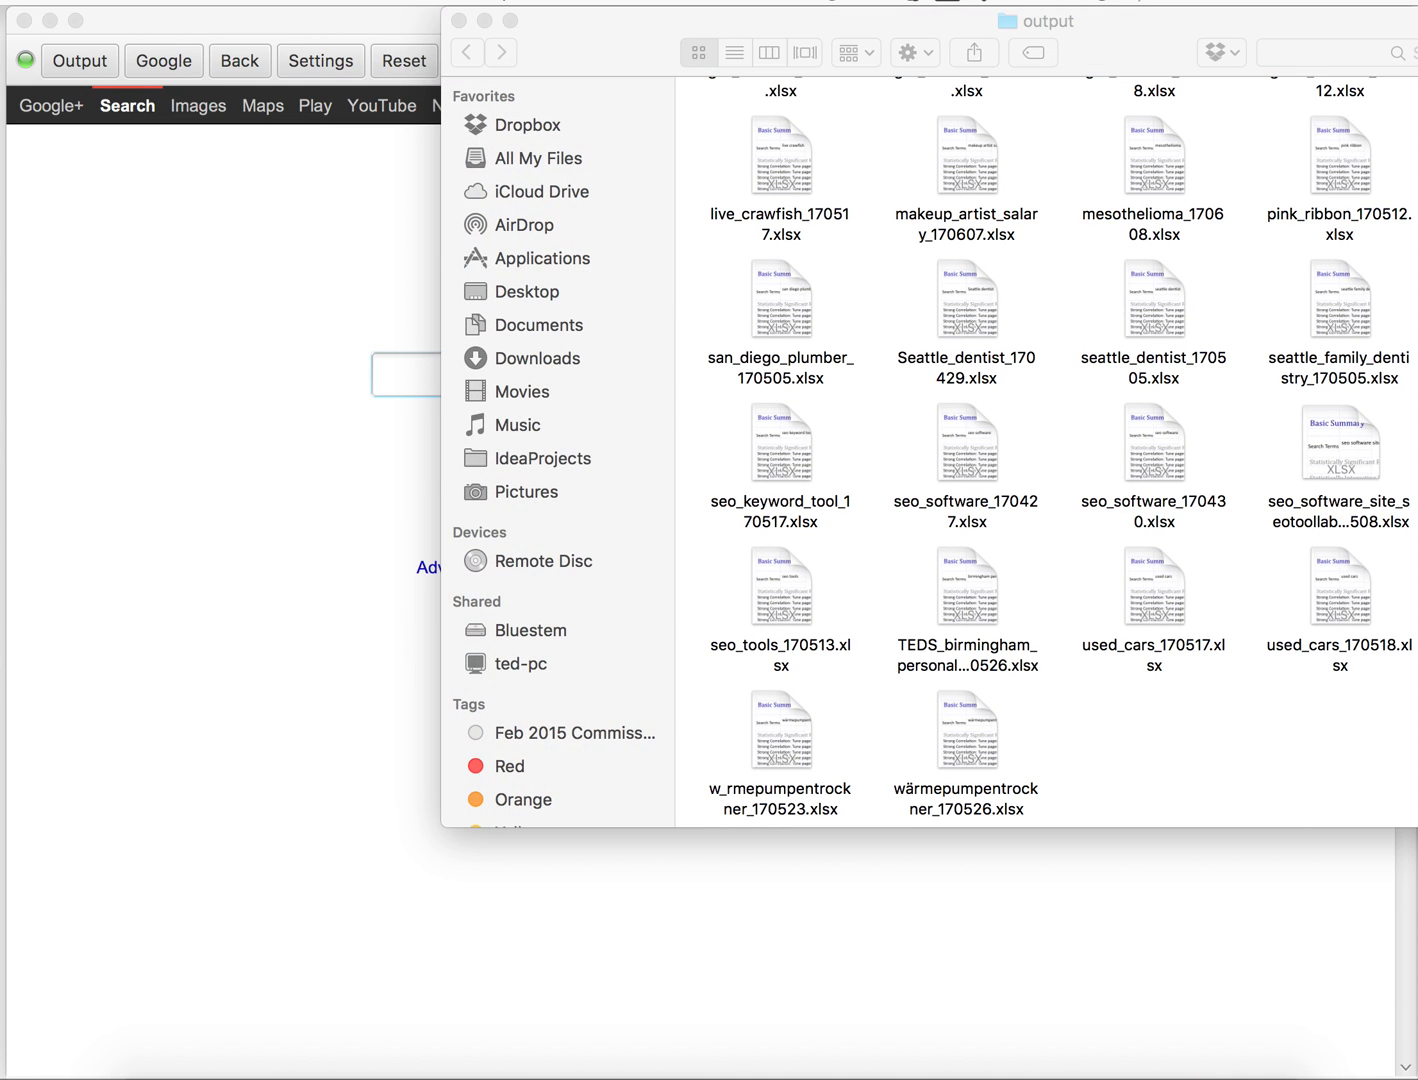
Open used_cars_170610.xlsx in Excel and switch to its LSI Keywords sheet.
{"action": "double_click", "coordinate": [967, 588]}
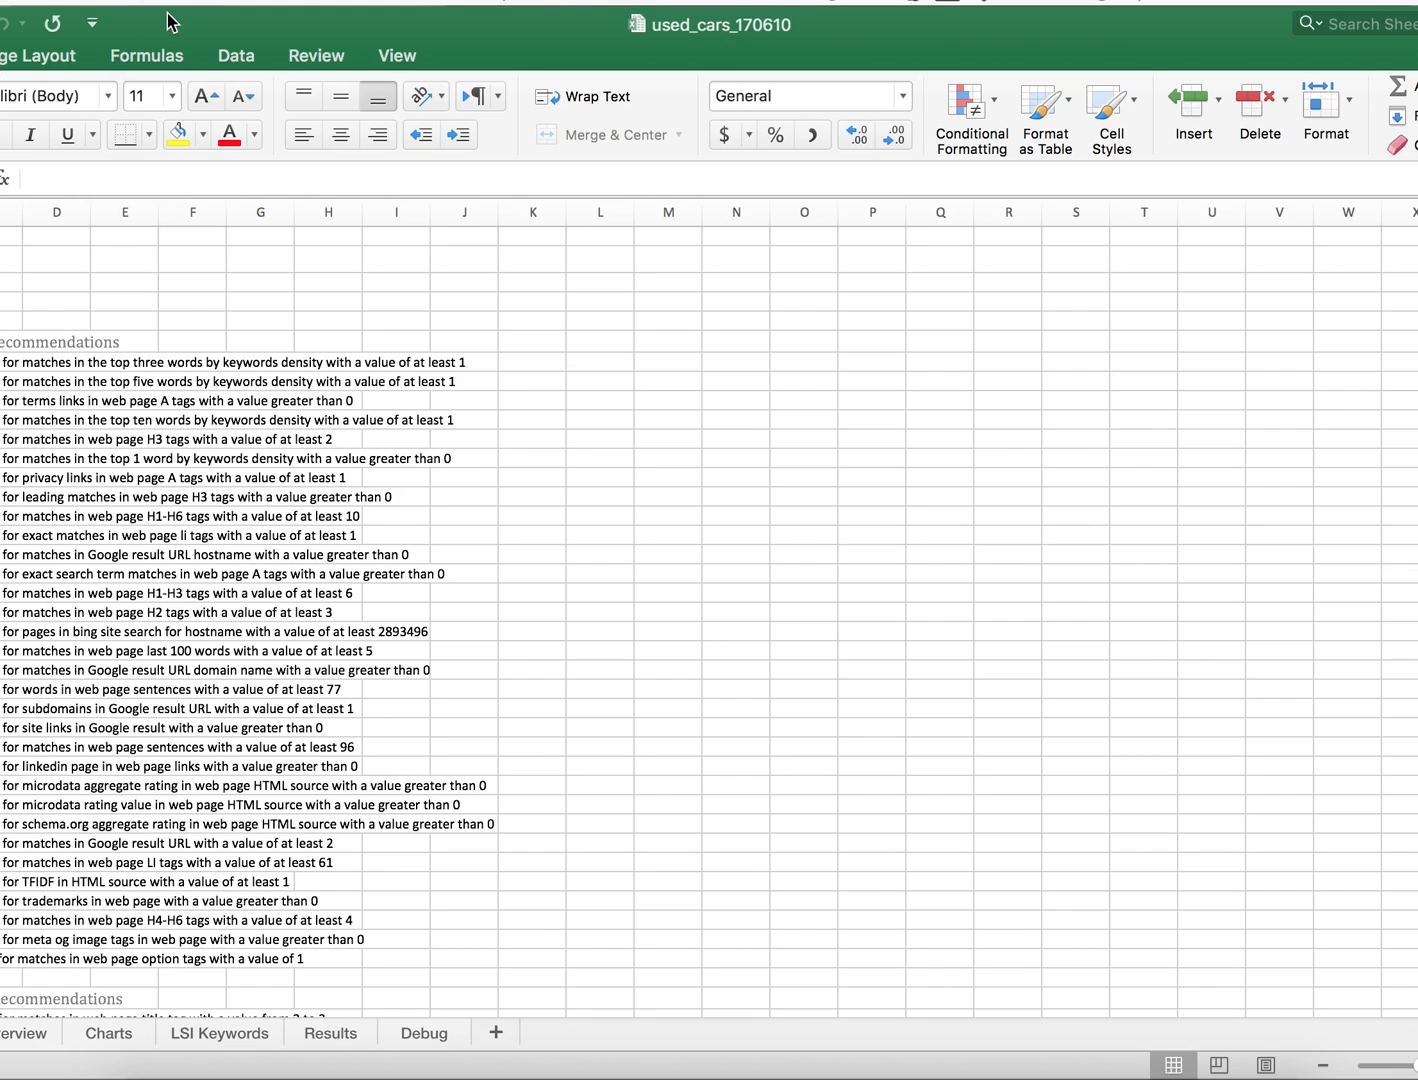
{"action": "left_click_drag", "start_coordinate": [121, 20], "coordinate": [382, 9]}
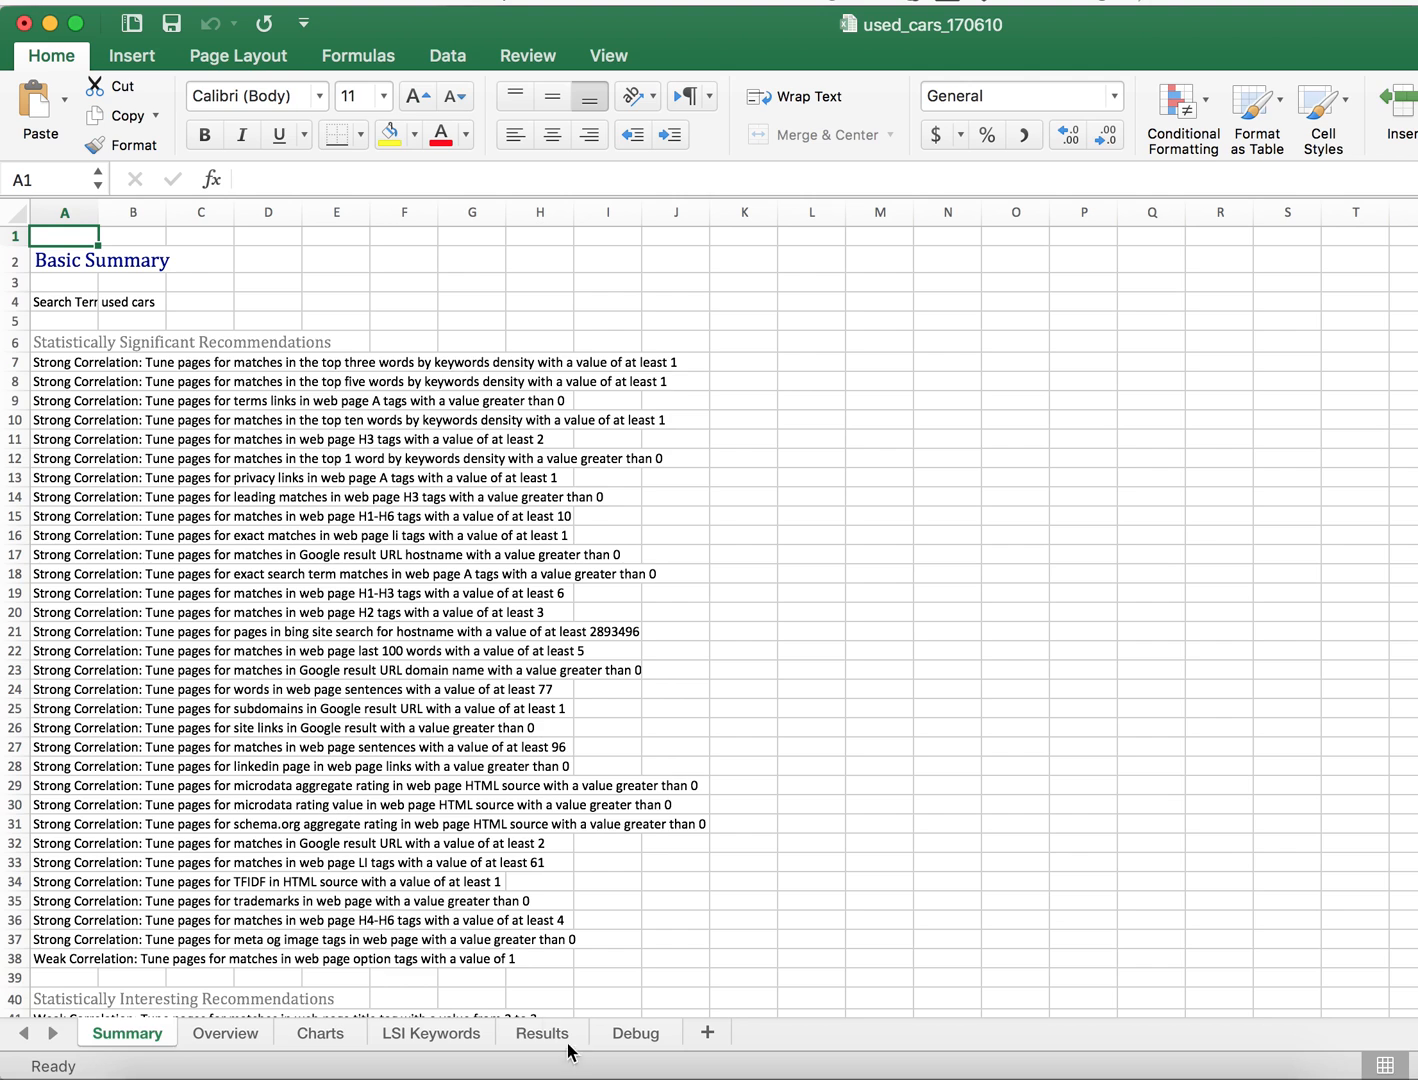
{"action": "left_click", "coordinate": [437, 1032]}
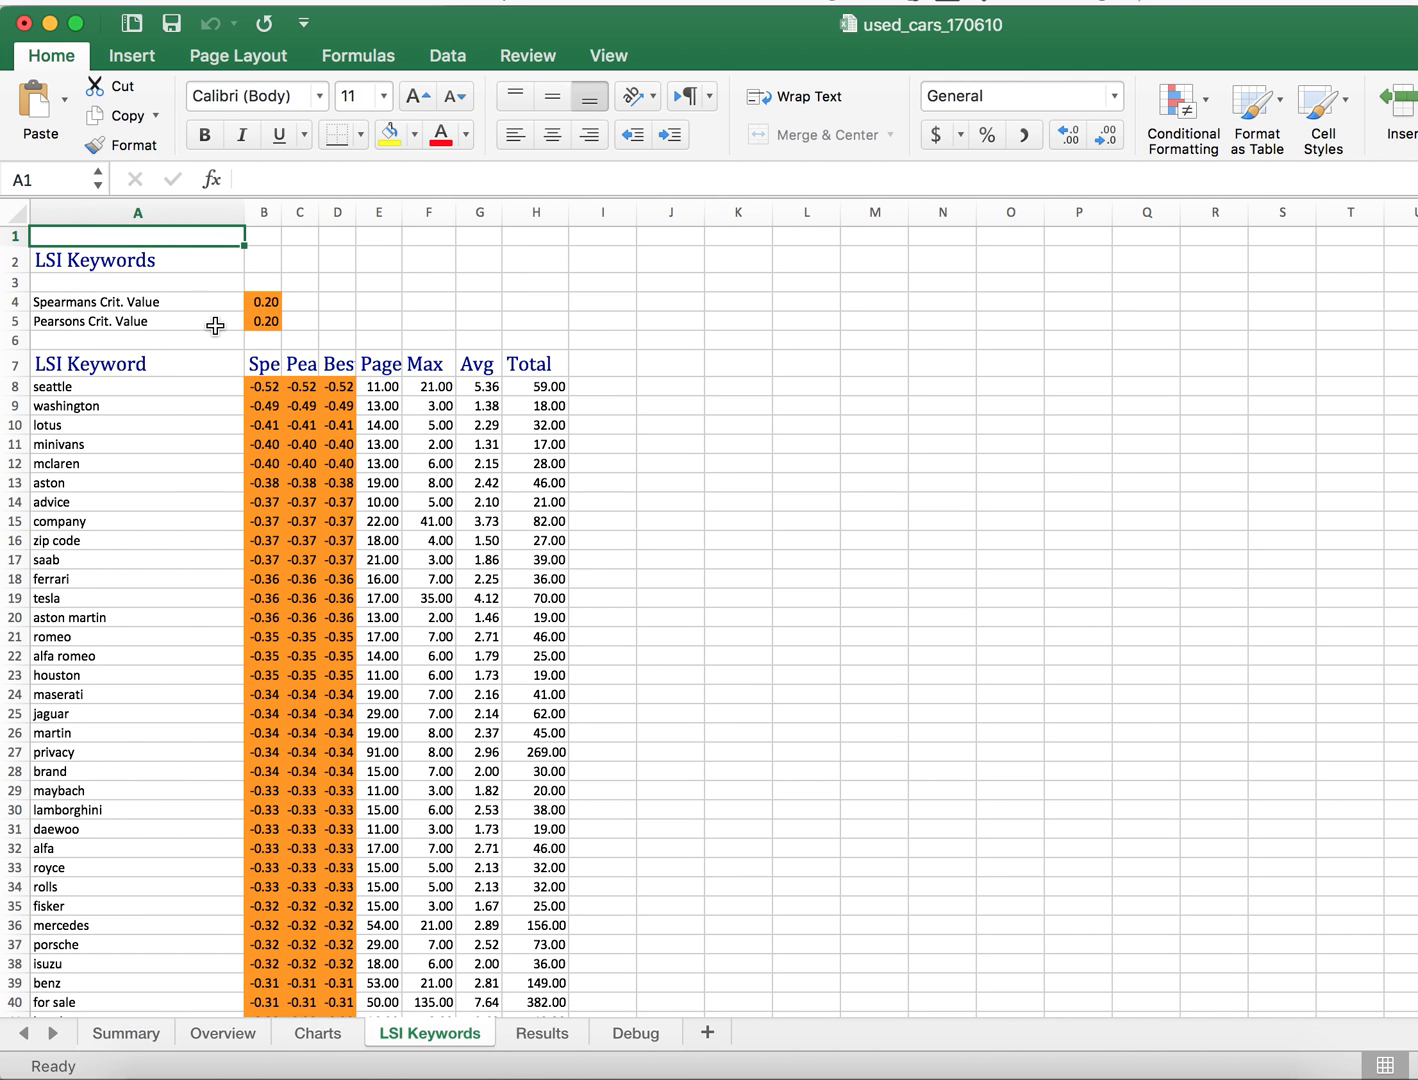
Auto-fit columns B, C and D to their Spearmans, Pearsons and Best of Both headings.
{"action": "double_click", "coordinate": [285, 211]}
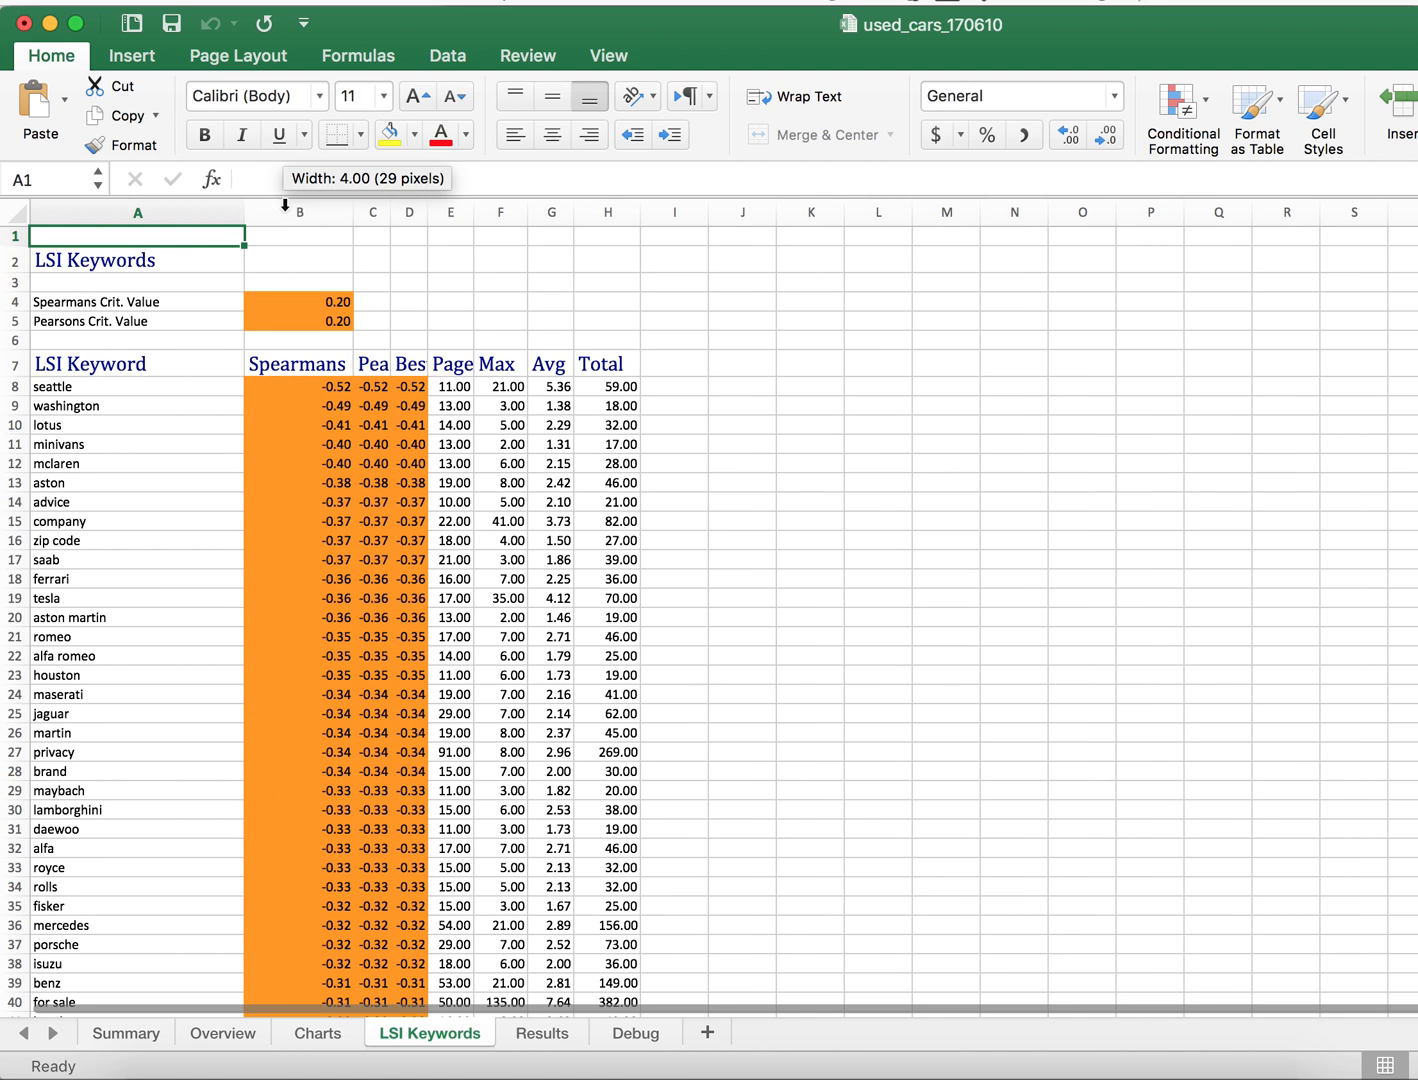
{"action": "double_click", "coordinate": [390, 211]}
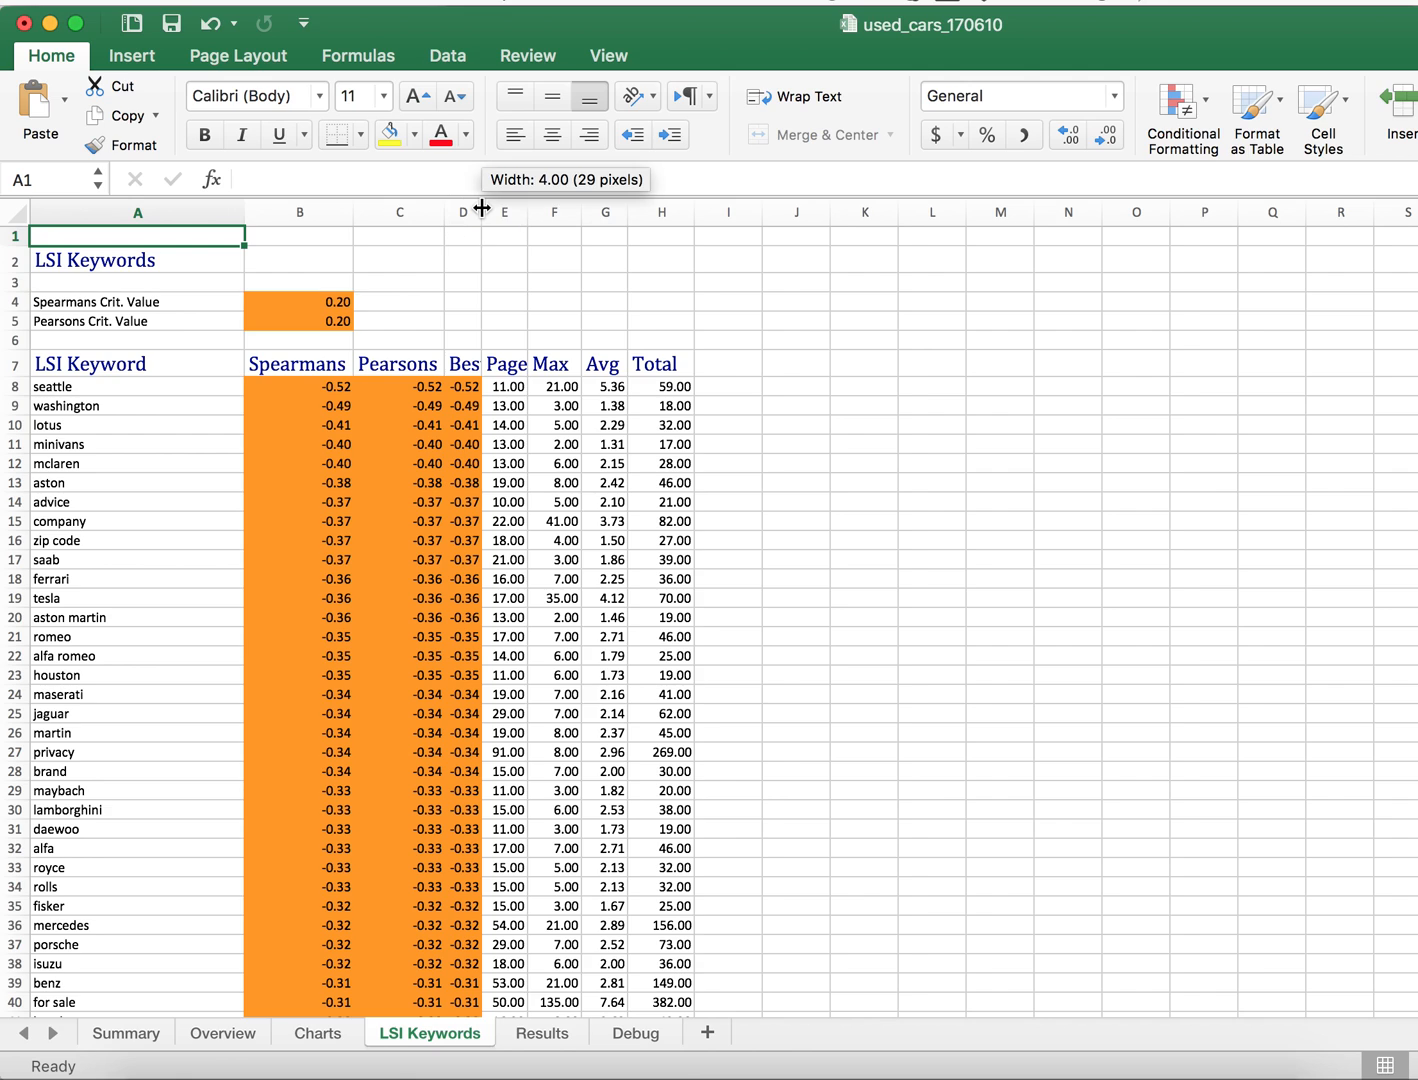
{"action": "double_click", "coordinate": [482, 208]}
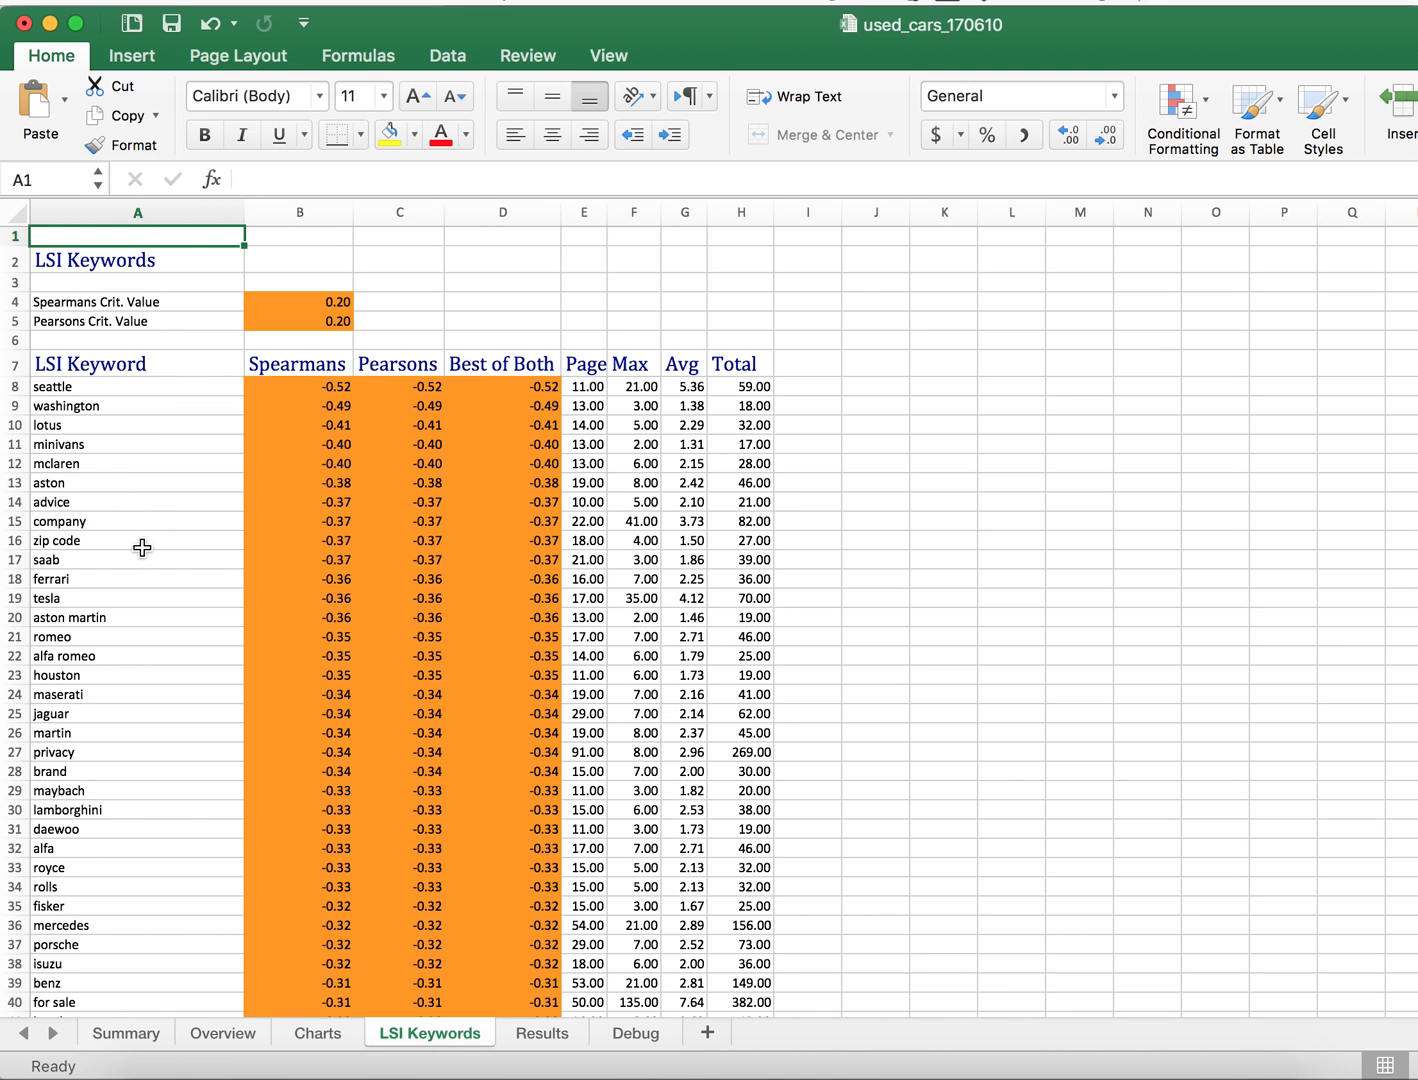
{"action": "scroll", "coordinate": [142, 549], "scroll_direction": "down", "scroll_amount": 3}
{"action": "scroll", "coordinate": [142, 549], "scroll_direction": "down", "scroll_amount": 2}
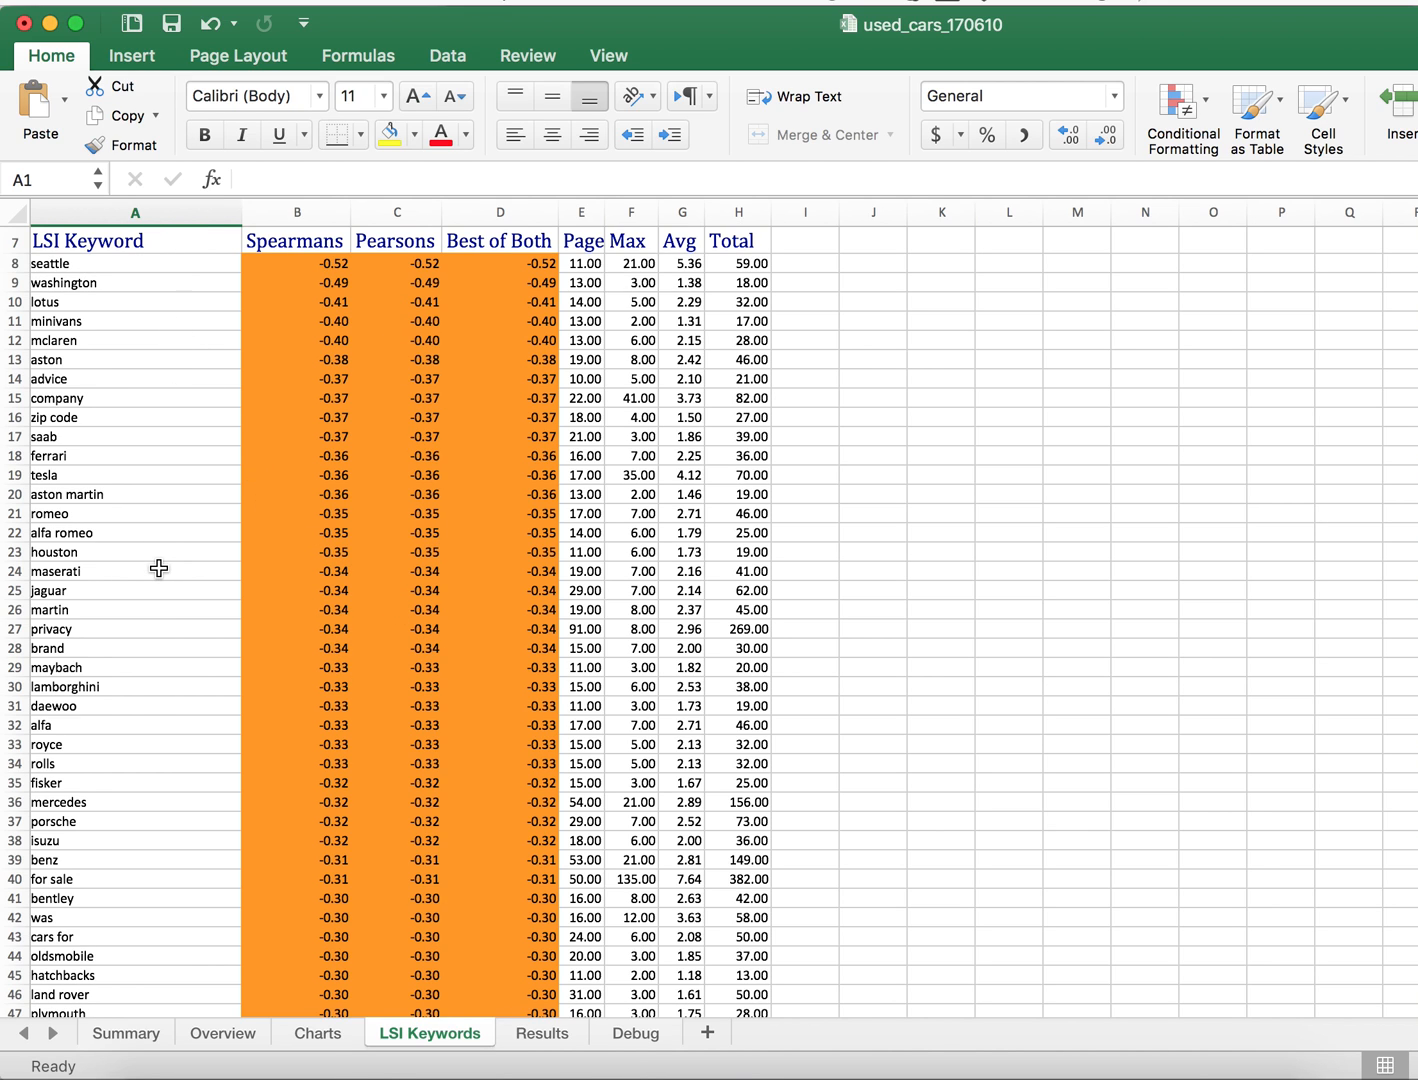
{"action": "scroll", "coordinate": [159, 570], "scroll_direction": "up", "scroll_amount": 2}
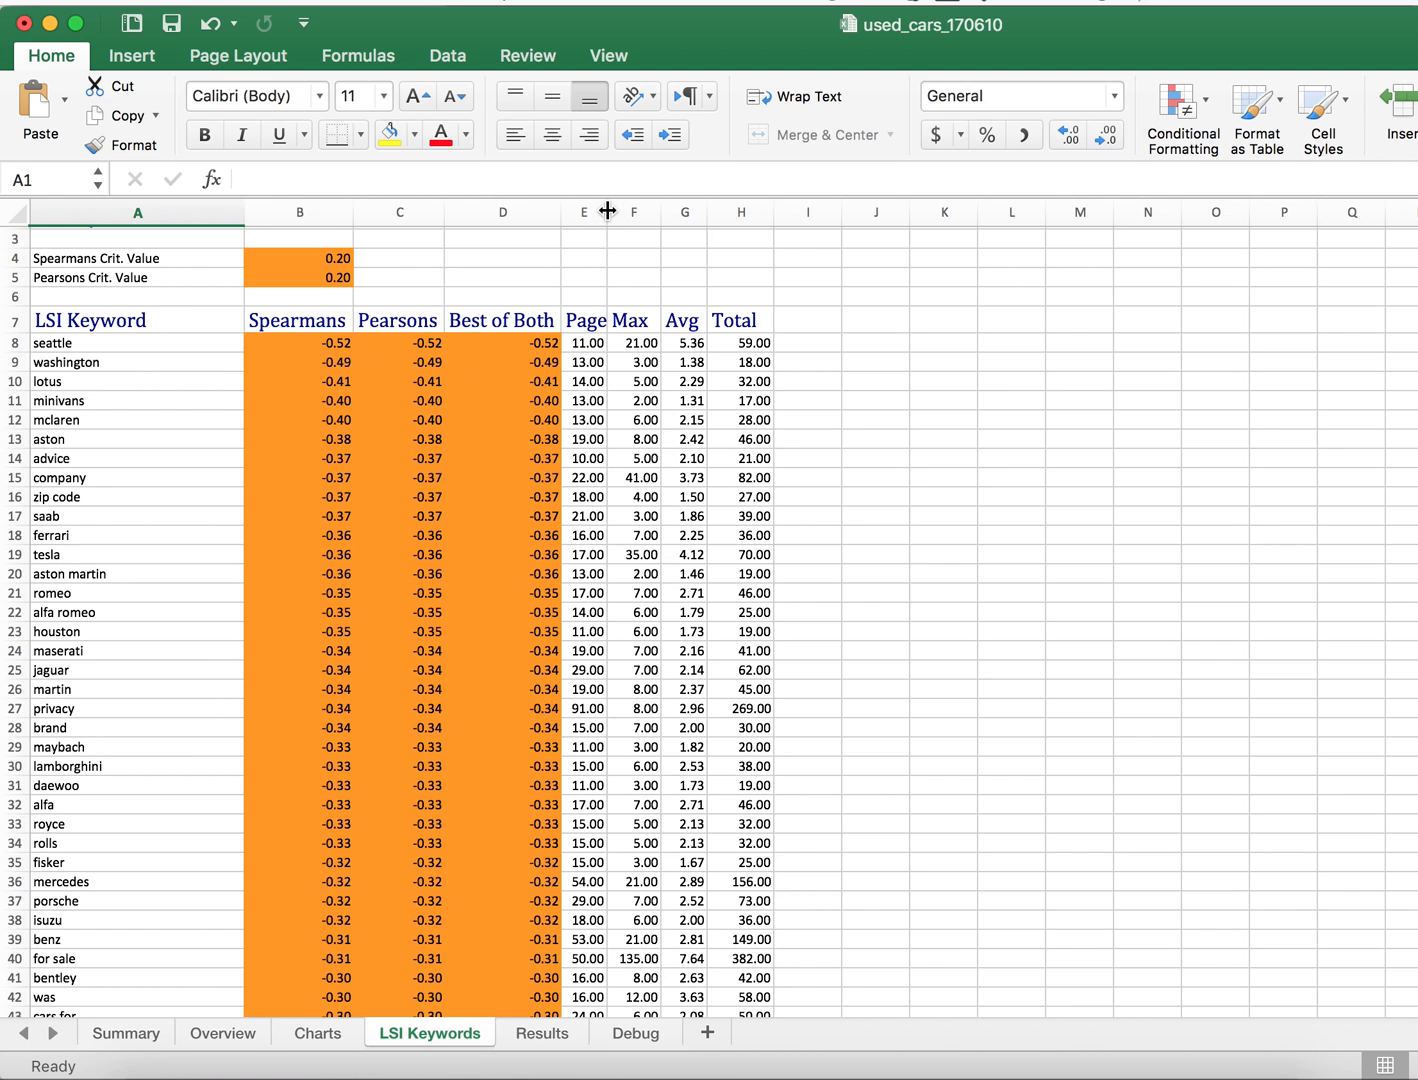
Widen column E for the Pages heading and inspect seattle's Pages, Max, Avg and Total values.
{"action": "left_click_drag", "start_coordinate": [608, 212], "coordinate": [624, 212]}
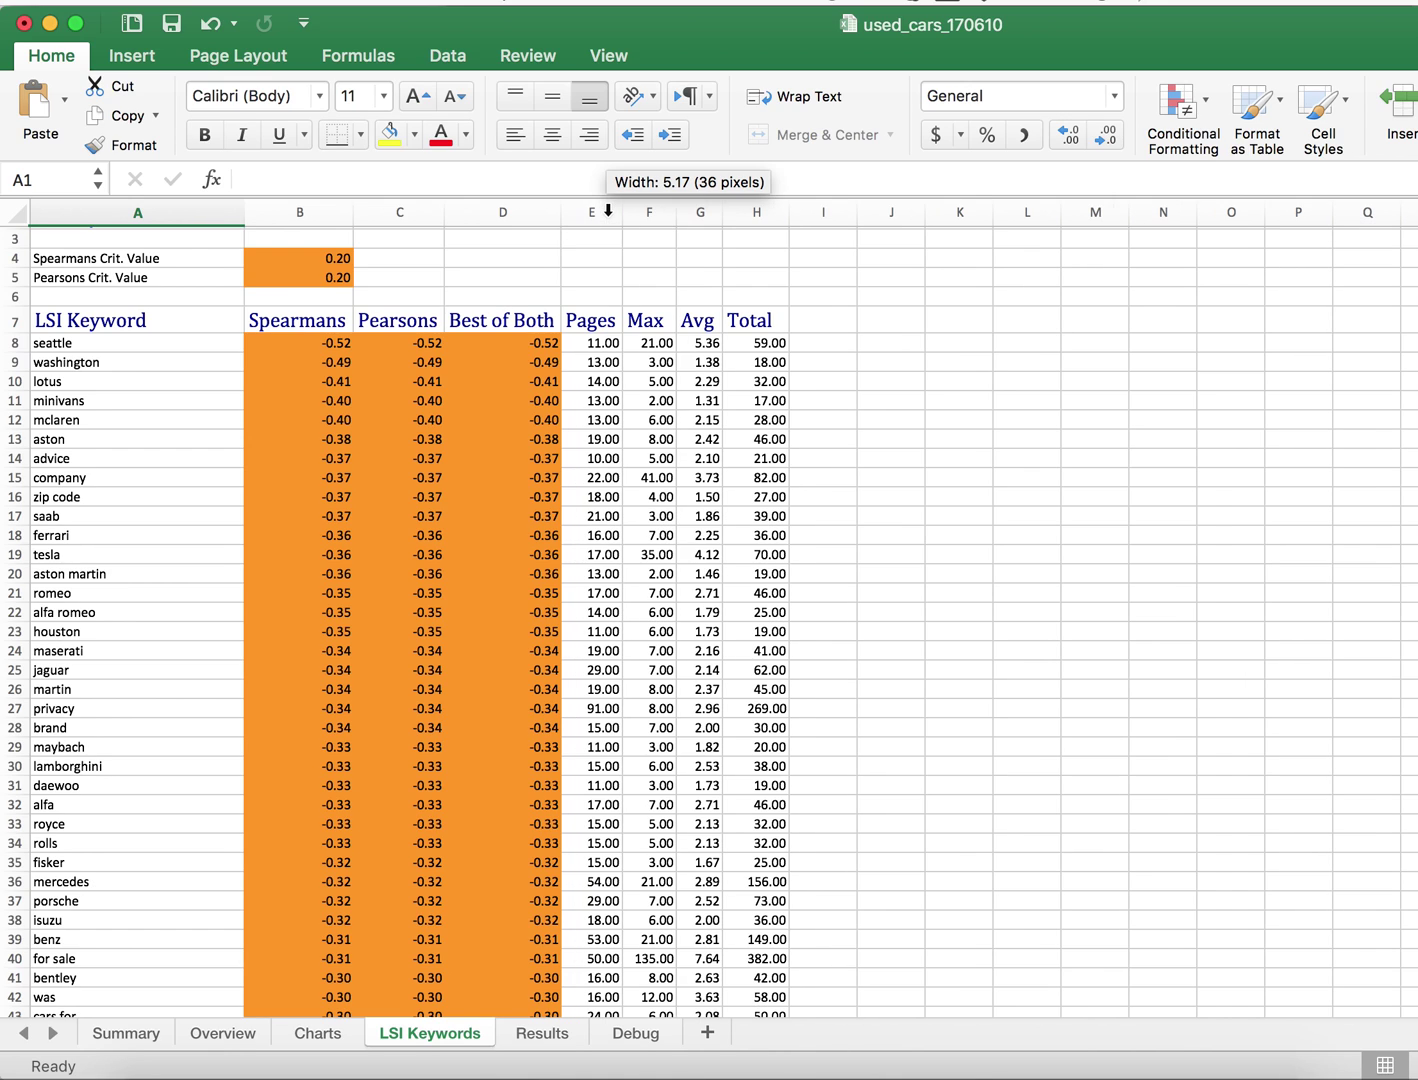
{"action": "left_click", "coordinate": [603, 344]}
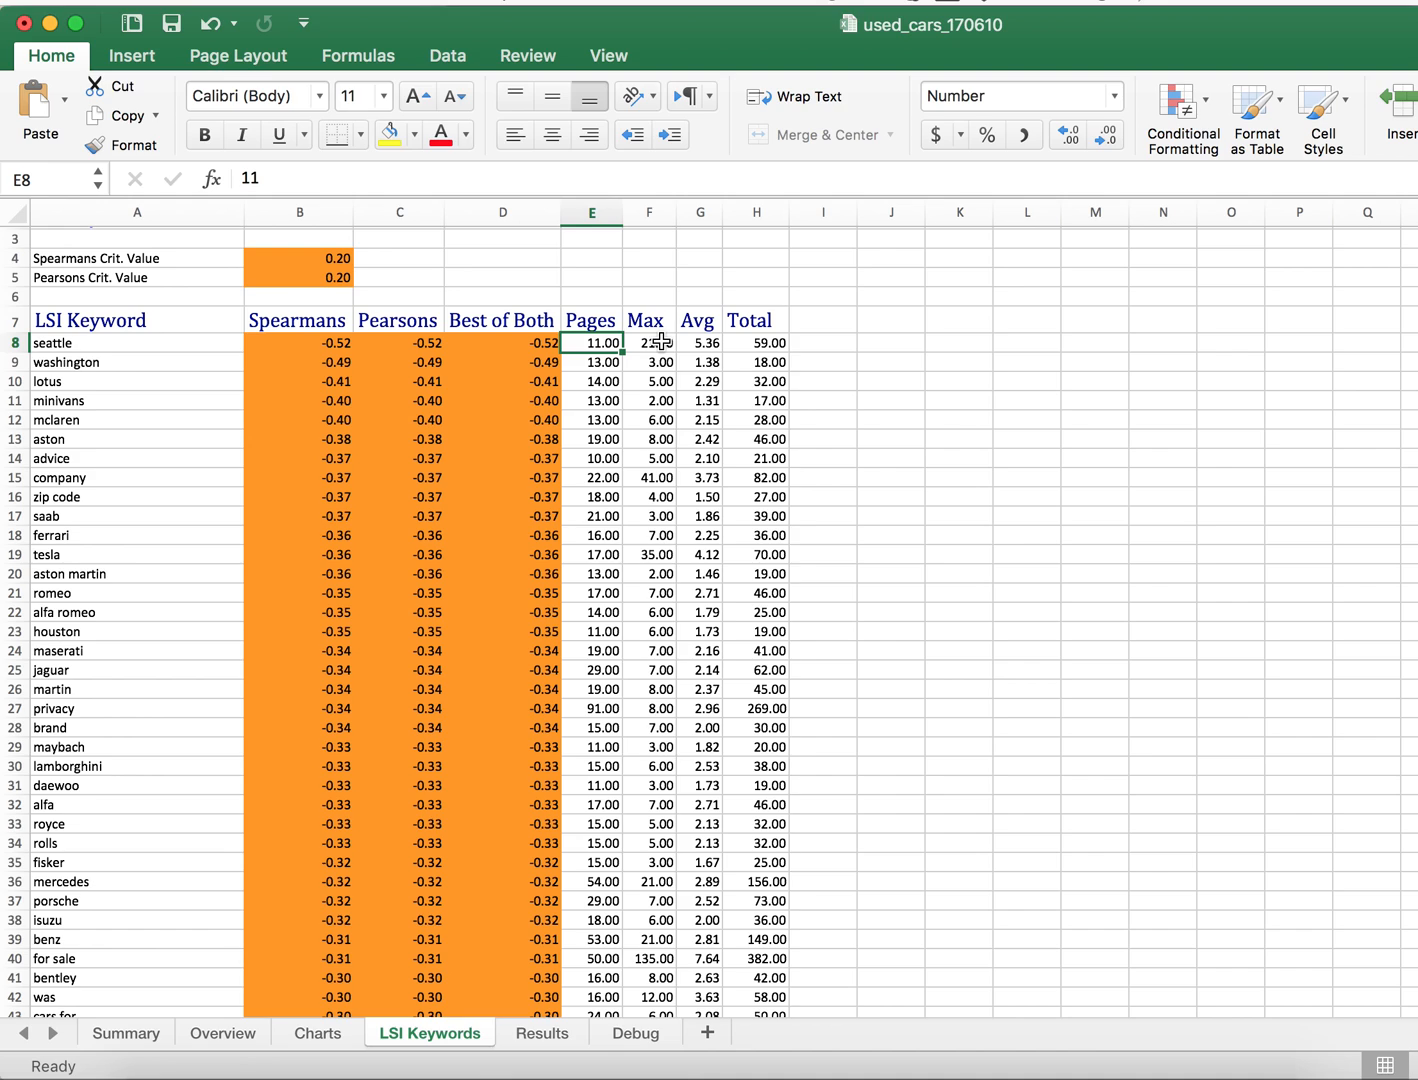
{"action": "left_click", "coordinate": [660, 344]}
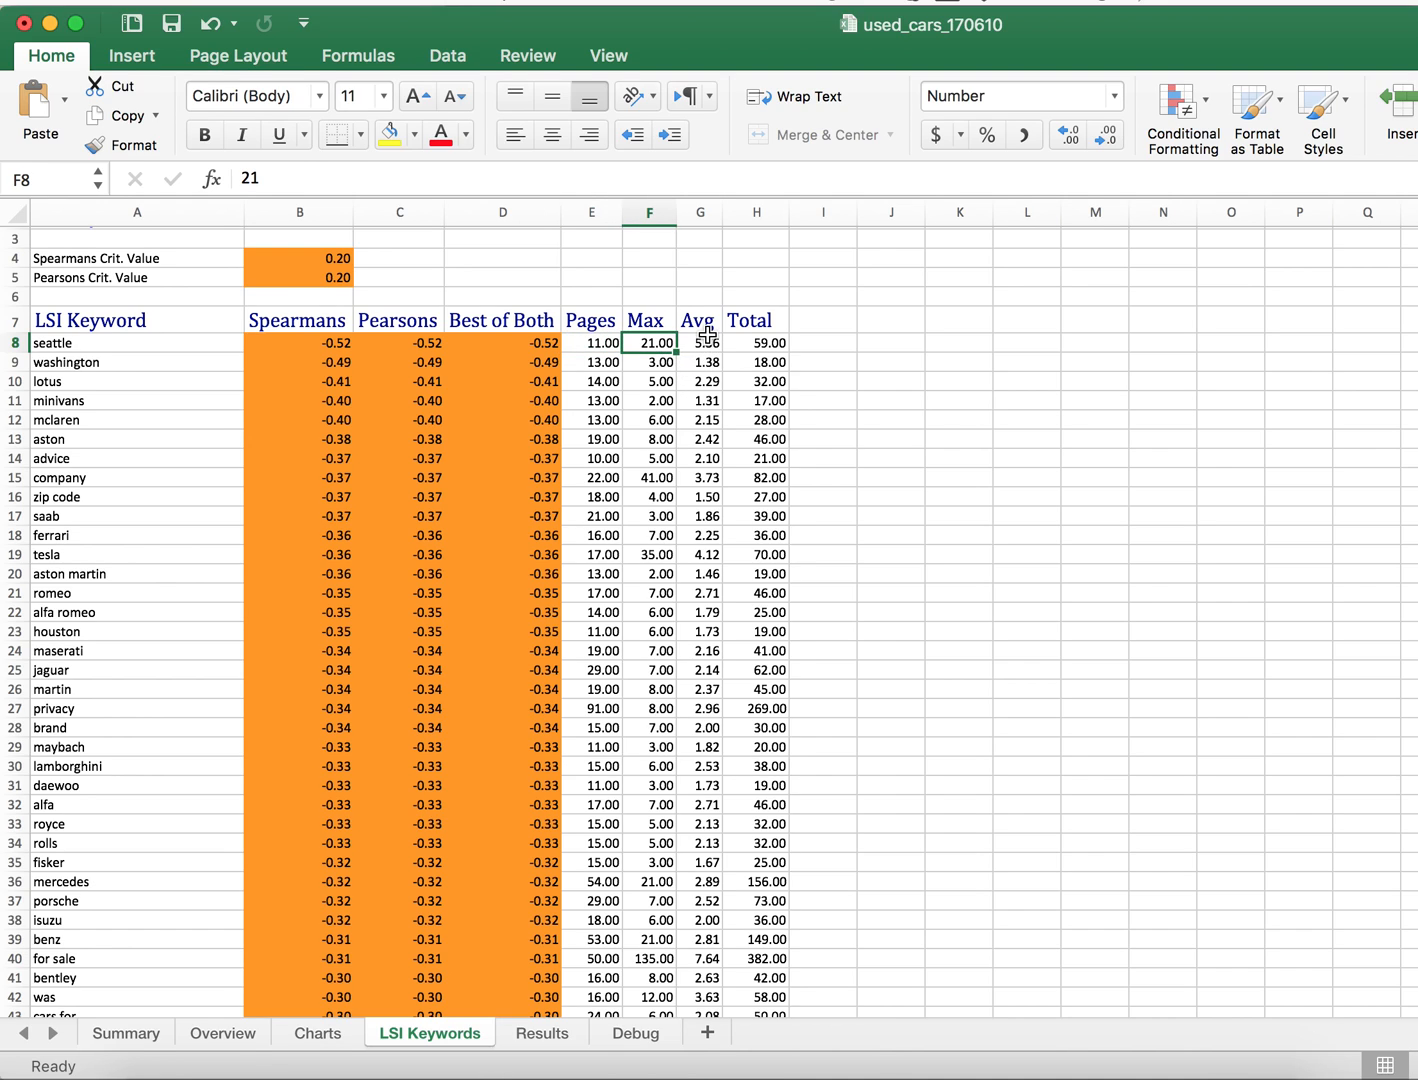
{"action": "left_click", "coordinate": [707, 344]}
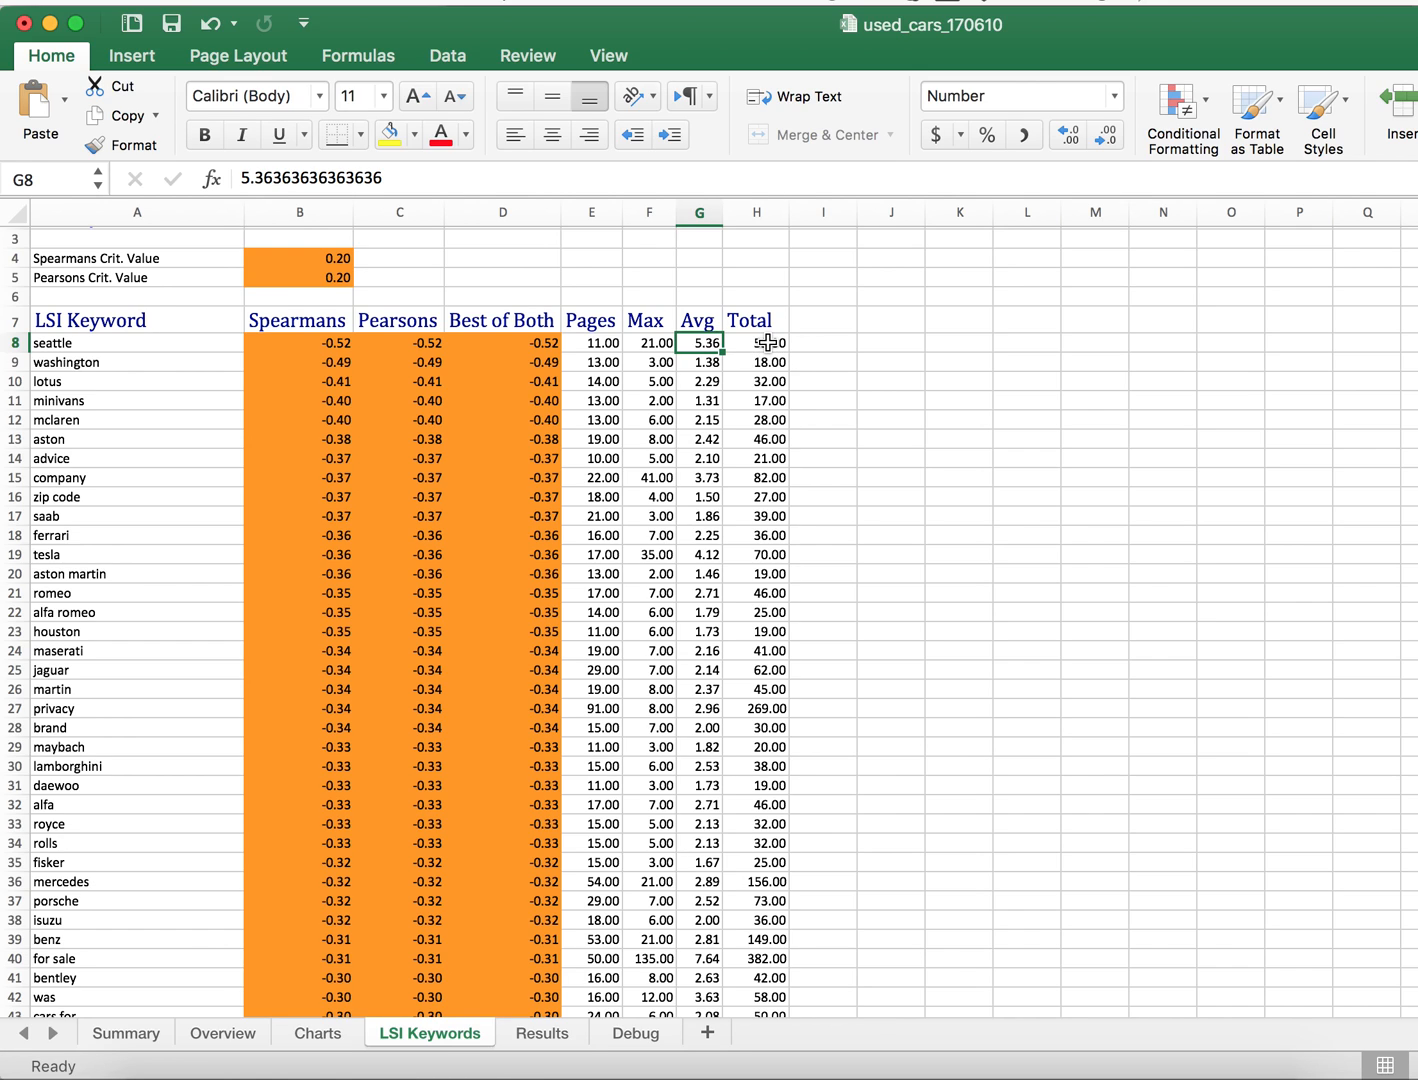
{"action": "left_click", "coordinate": [768, 344]}
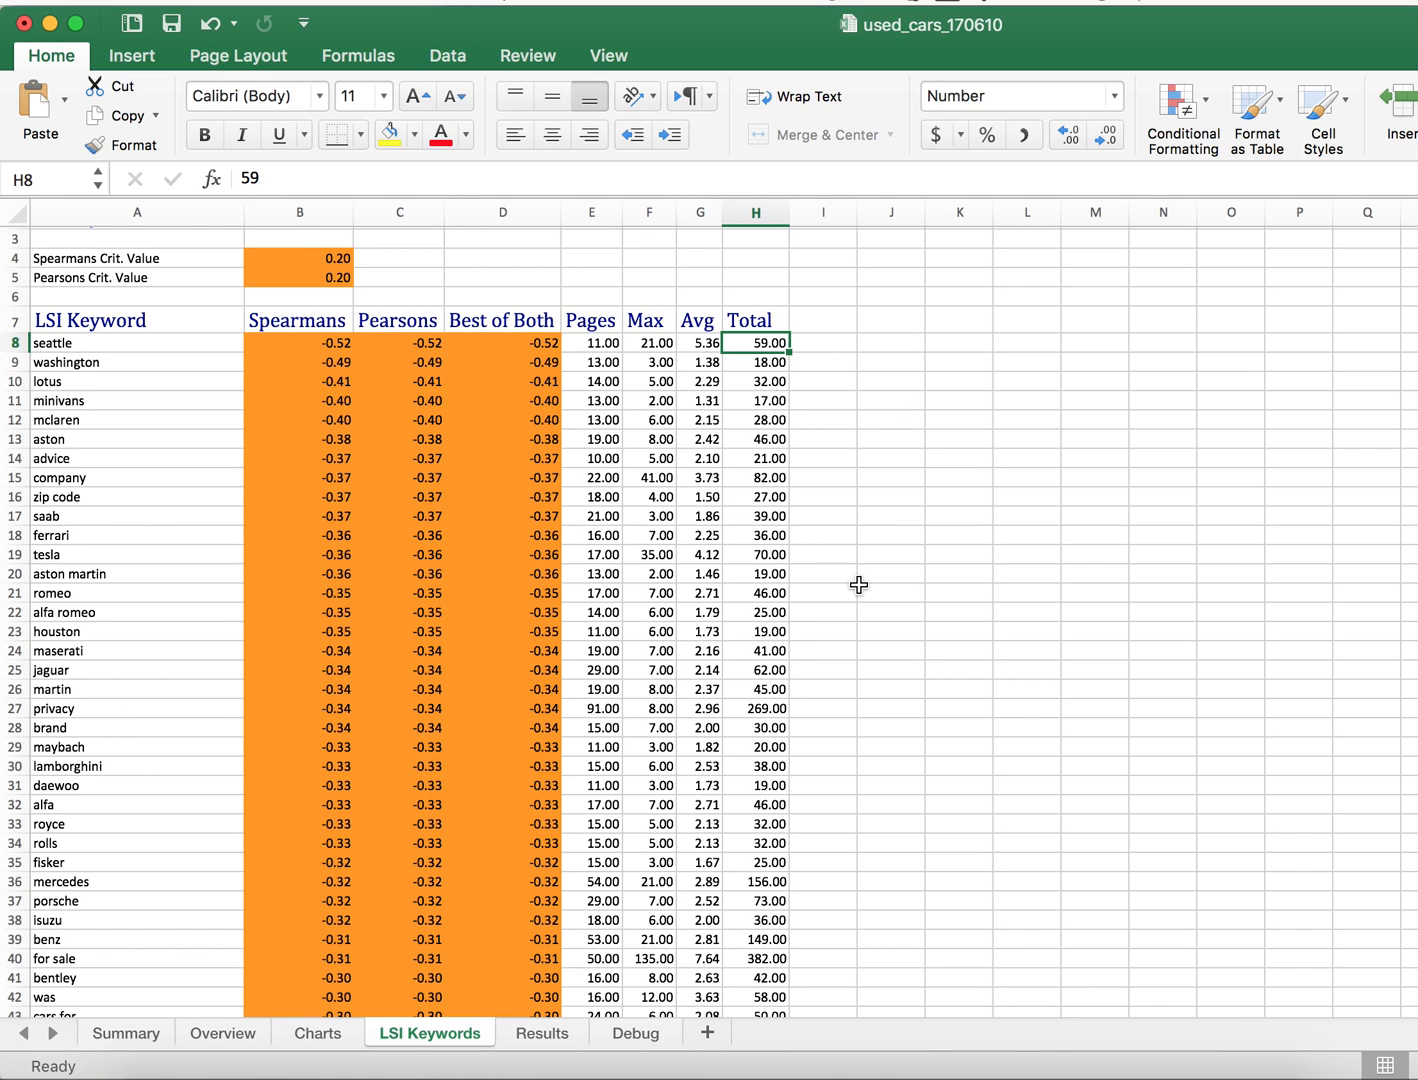
{"action": "scroll", "coordinate": [859, 584], "scroll_direction": "down", "scroll_amount": 4}
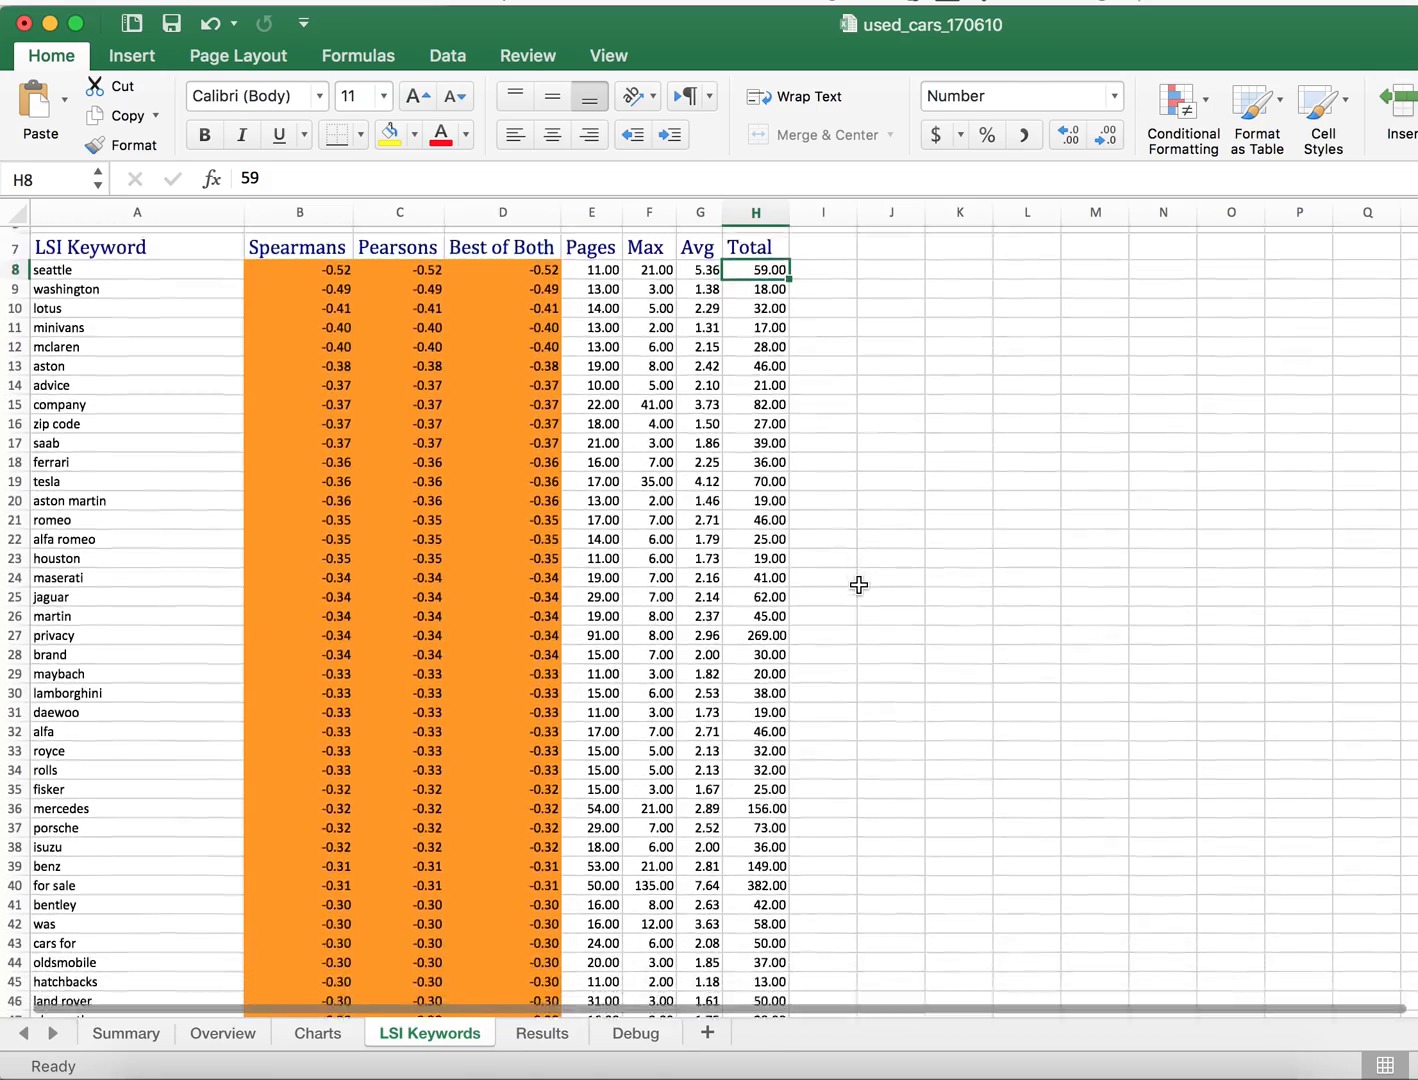
{"action": "scroll", "coordinate": [858, 584], "scroll_direction": "down", "scroll_amount": 10}
{"action": "scroll", "coordinate": [859, 584], "scroll_direction": "down", "scroll_amount": 3}
{"action": "scroll", "coordinate": [858, 584], "scroll_direction": "down", "scroll_amount": 7}
{"action": "scroll", "coordinate": [859, 584], "scroll_direction": "down", "scroll_amount": 5}
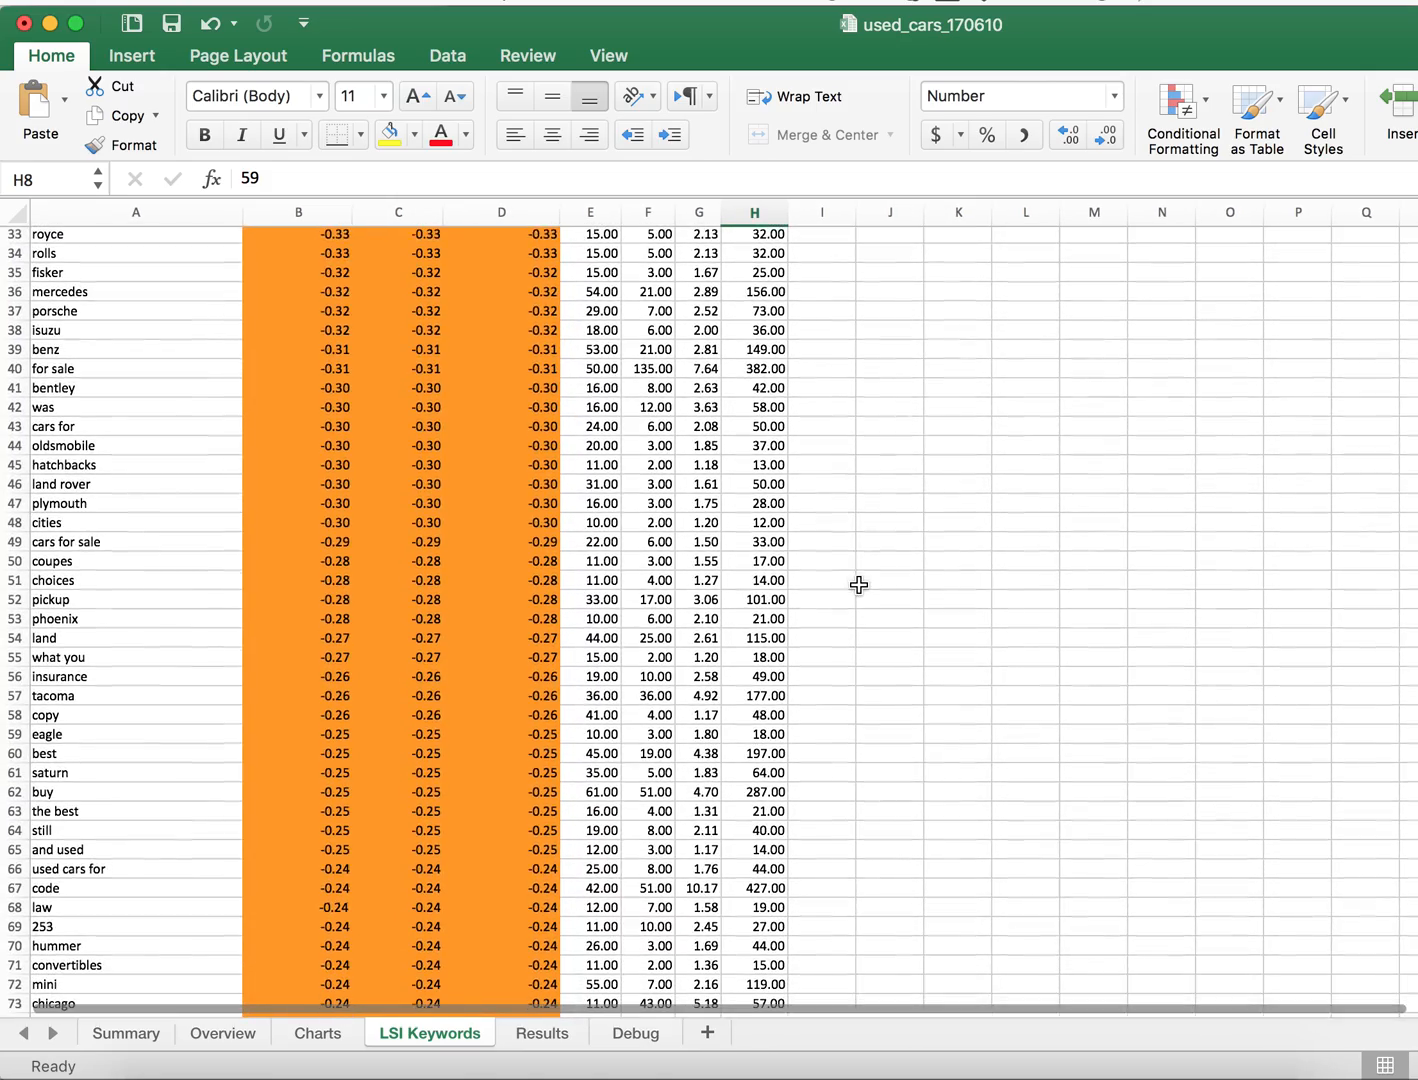
{"action": "scroll", "coordinate": [859, 584], "scroll_direction": "down", "scroll_amount": 10}
{"action": "scroll", "coordinate": [859, 584], "scroll_direction": "down", "scroll_amount": 10}
{"action": "scroll", "coordinate": [858, 584], "scroll_direction": "down", "scroll_amount": 3}
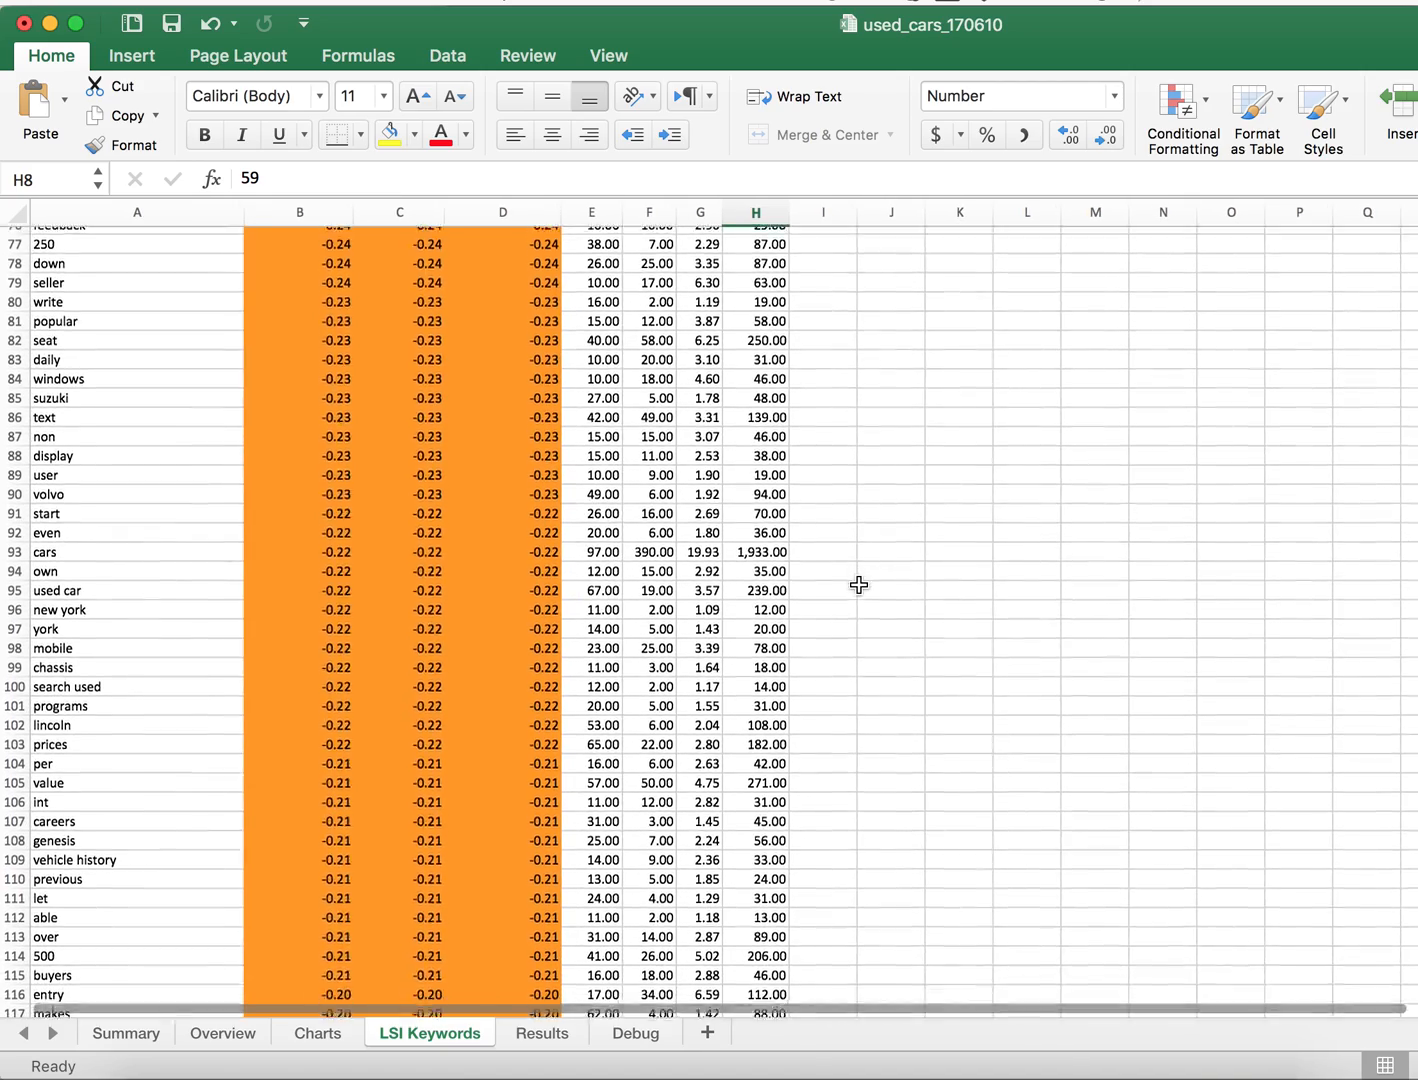
{"action": "scroll", "coordinate": [859, 584], "scroll_direction": "down", "scroll_amount": 4}
{"action": "scroll", "coordinate": [859, 584], "scroll_direction": "down", "scroll_amount": 5}
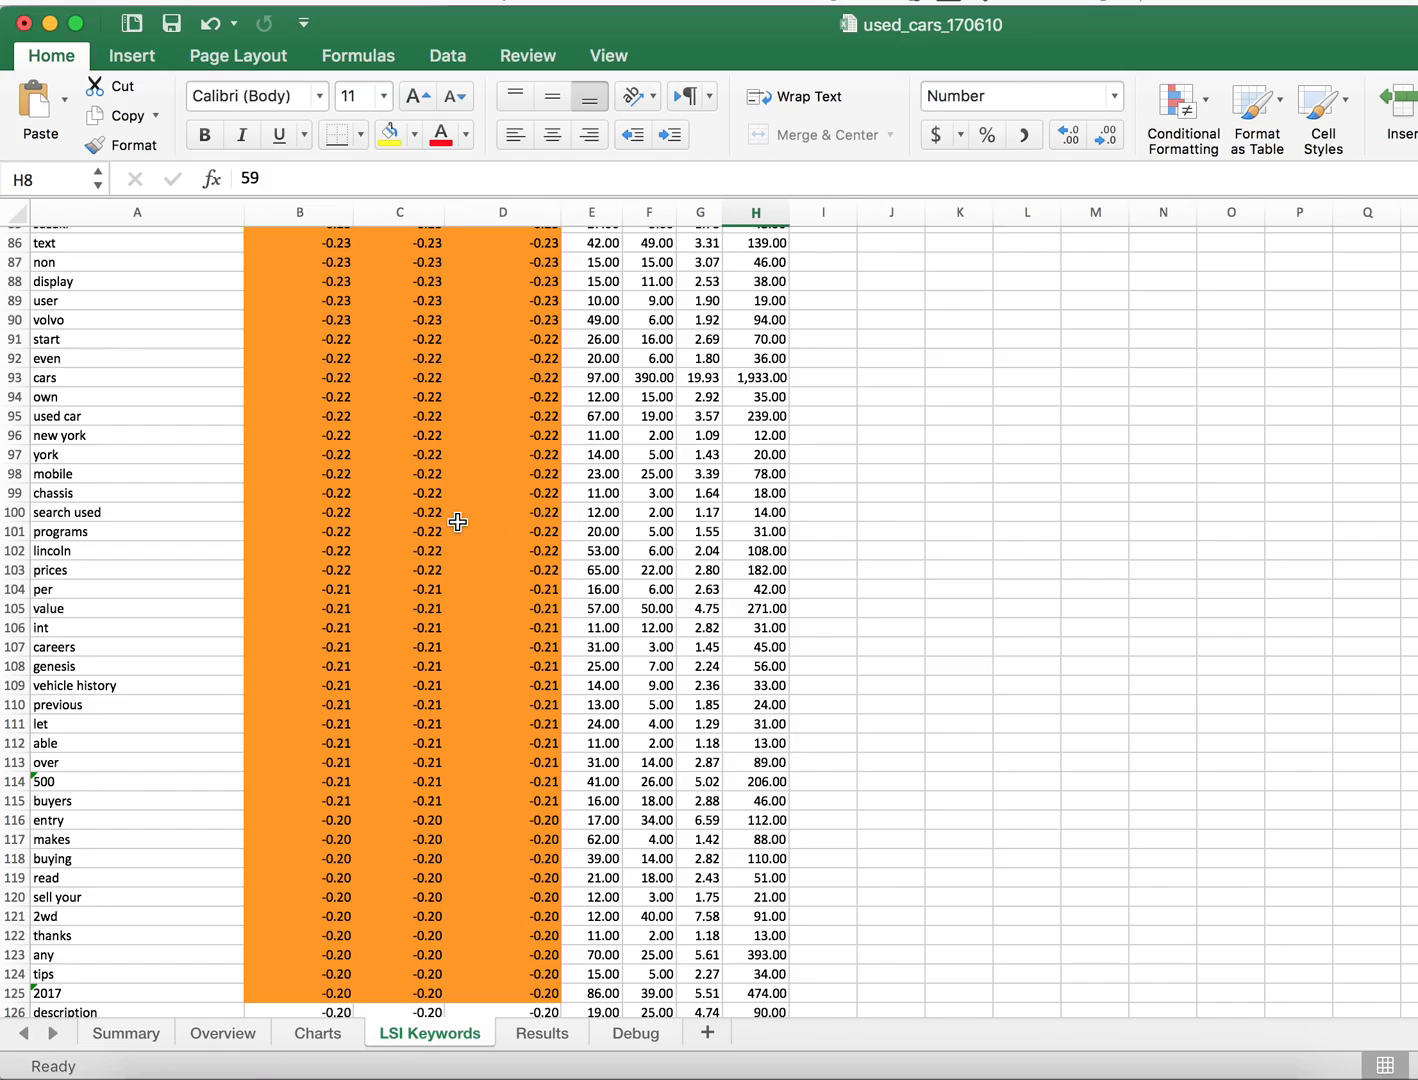
{"action": "scroll", "coordinate": [457, 521], "scroll_direction": "up", "scroll_amount": 4}
{"action": "scroll", "coordinate": [458, 520], "scroll_direction": "up", "scroll_amount": 5}
{"action": "scroll", "coordinate": [457, 521], "scroll_direction": "up", "scroll_amount": 2}
{"action": "scroll", "coordinate": [458, 521], "scroll_direction": "up", "scroll_amount": 8}
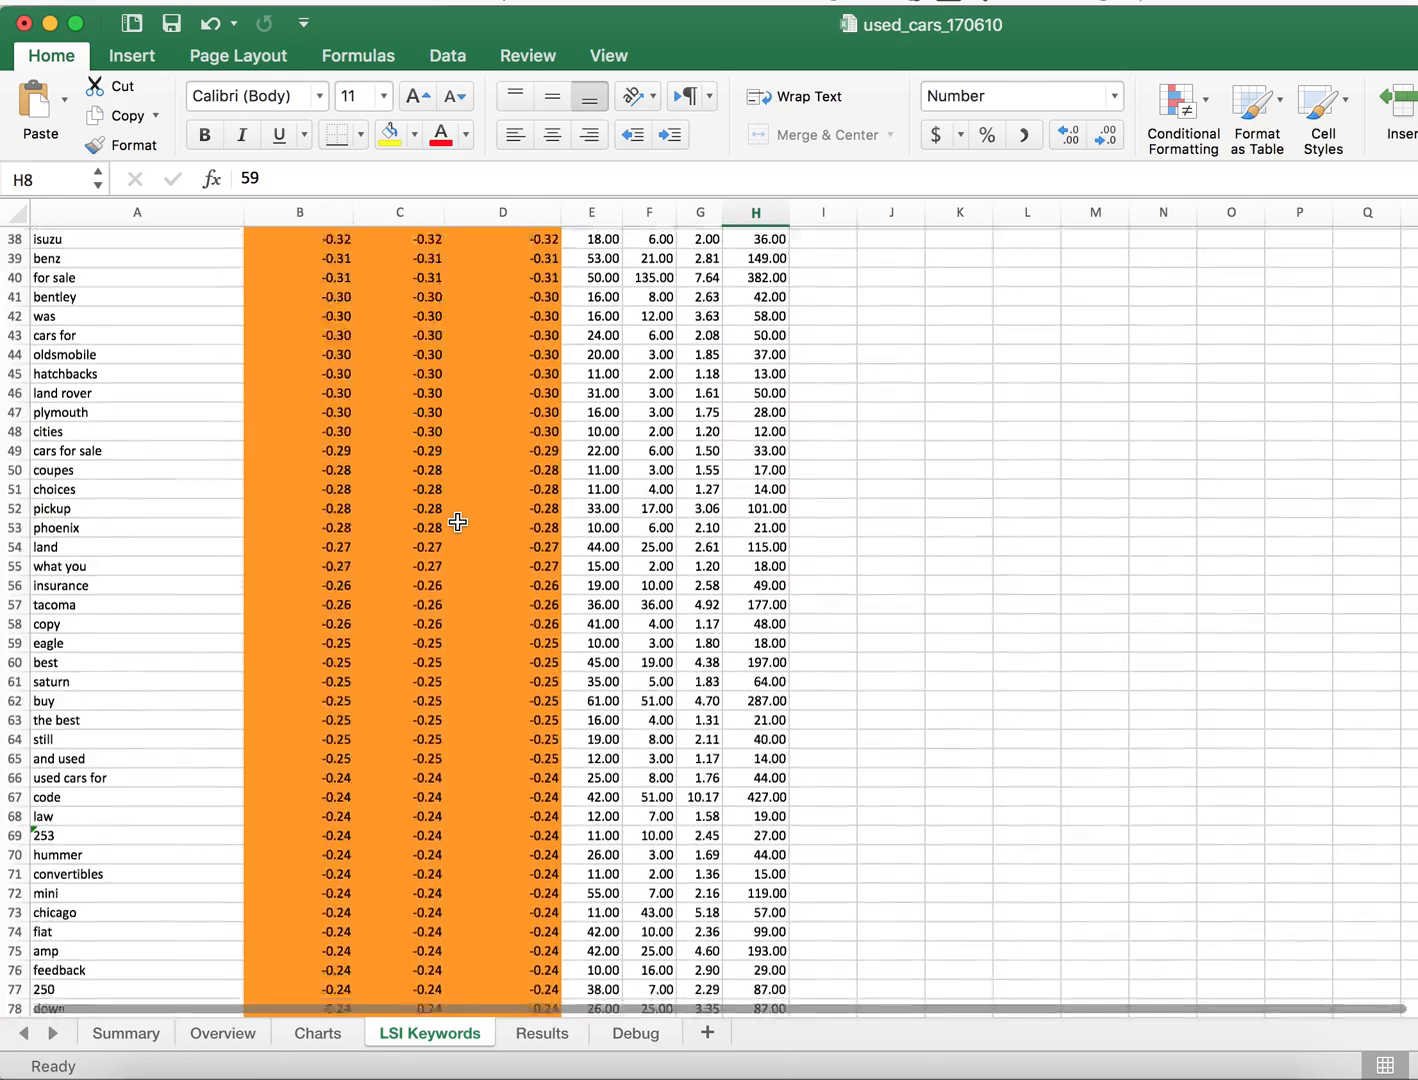
{"action": "scroll", "coordinate": [457, 521], "scroll_direction": "up", "scroll_amount": 3}
{"action": "scroll", "coordinate": [457, 521], "scroll_direction": "up", "scroll_amount": 5}
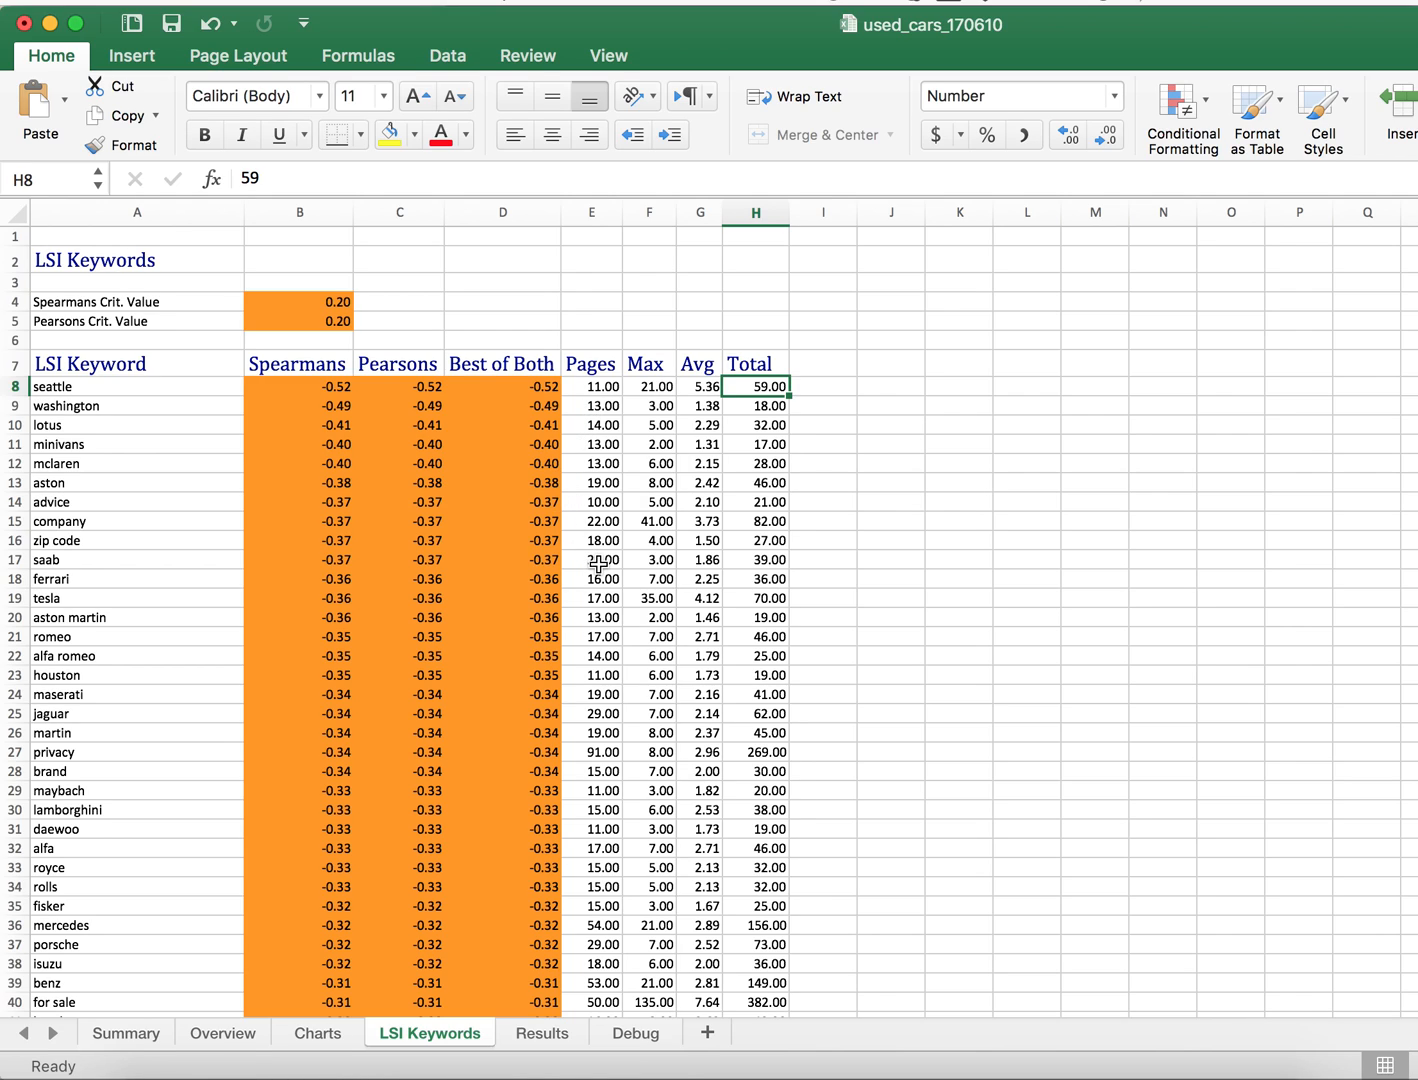
{"action": "scroll", "coordinate": [598, 563], "scroll_direction": "down", "scroll_amount": 5}
{"action": "scroll", "coordinate": [598, 562], "scroll_direction": "up", "scroll_amount": 4}
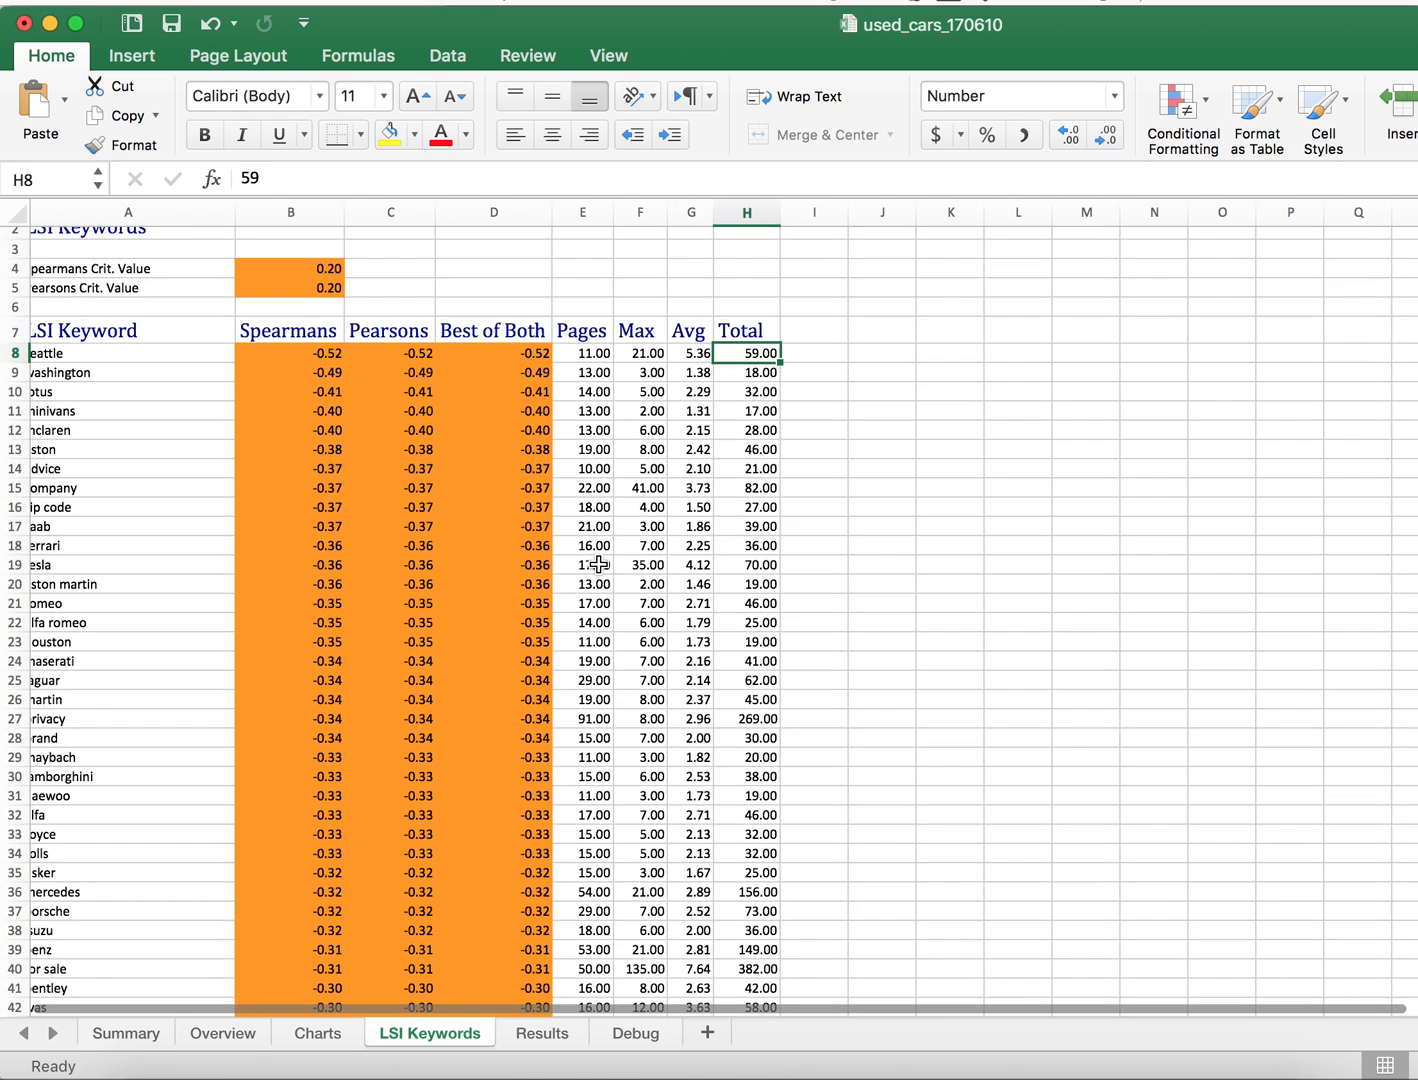
{"action": "scroll", "coordinate": [599, 564], "scroll_direction": "up", "scroll_amount": 1}
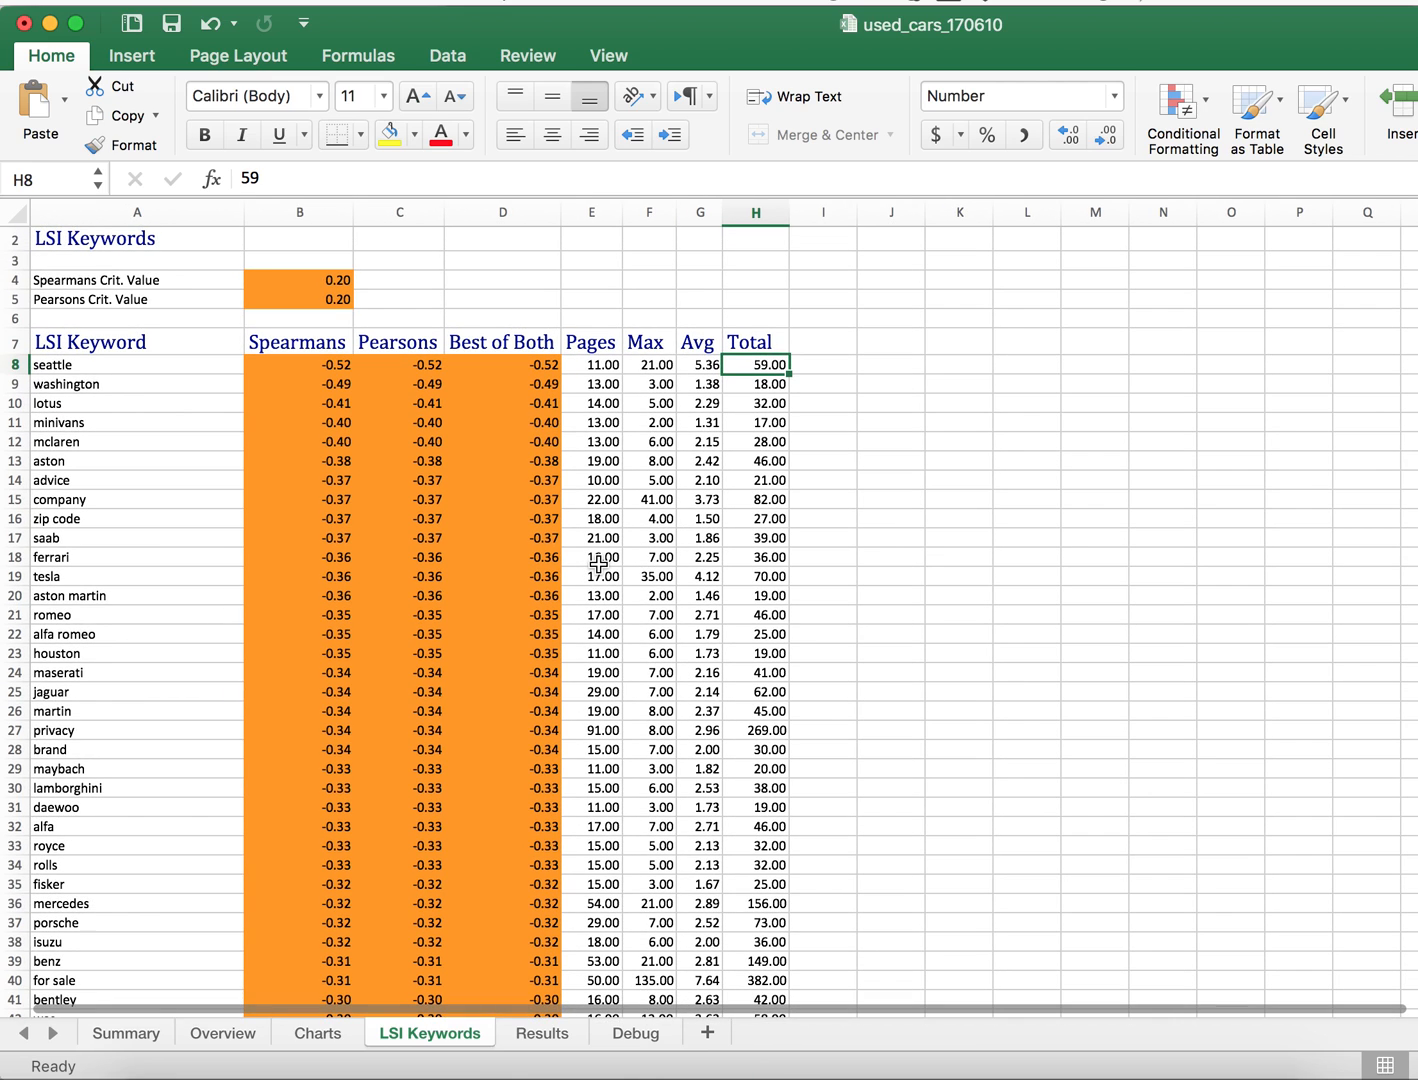